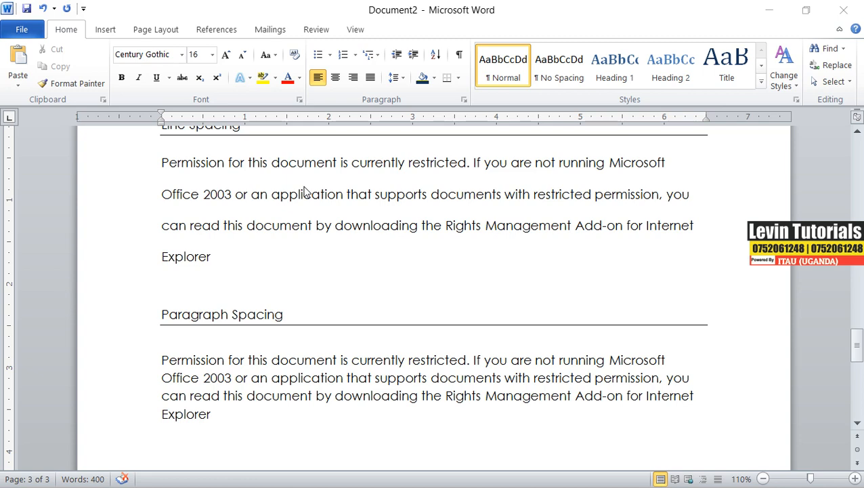
Add a blank line below the paragraph in the Paragraph Spacing section.
{"action": "left_click", "coordinate": [220, 417]}
{"action": "key", "text": "Return"}
{"action": "scroll", "coordinate": [219, 416], "scroll_direction": "down", "scroll_amount": 1}
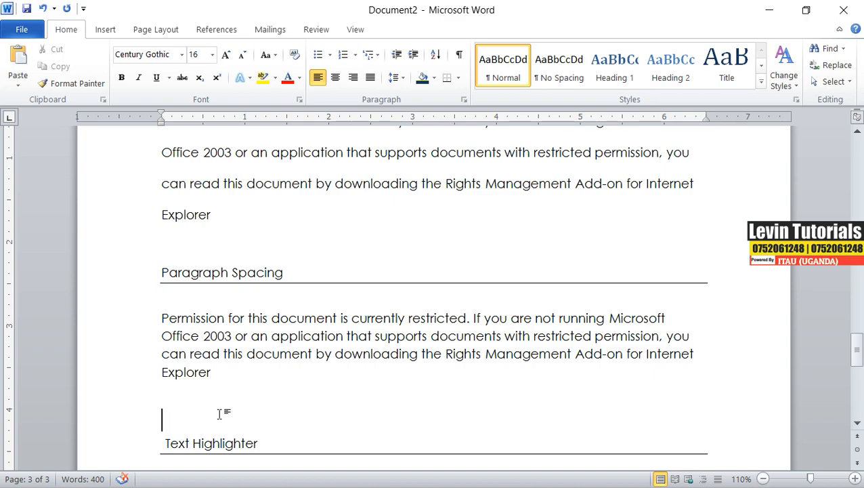
Review the document from the Basic Editing 2 topic list through the Indent, Line Spacing, Paragraph Spacing and Text Highlighter sections.
{"action": "scroll", "coordinate": [219, 415], "scroll_direction": "up", "scroll_amount": 20}
{"action": "scroll", "coordinate": [220, 414], "scroll_direction": "up", "scroll_amount": 20}
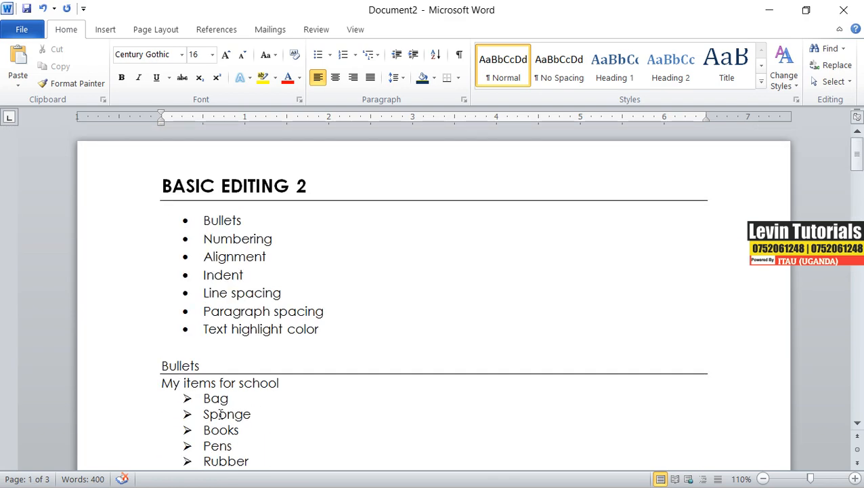
{"action": "scroll", "coordinate": [220, 414], "scroll_direction": "down", "scroll_amount": 3}
{"action": "scroll", "coordinate": [221, 414], "scroll_direction": "up", "scroll_amount": 3}
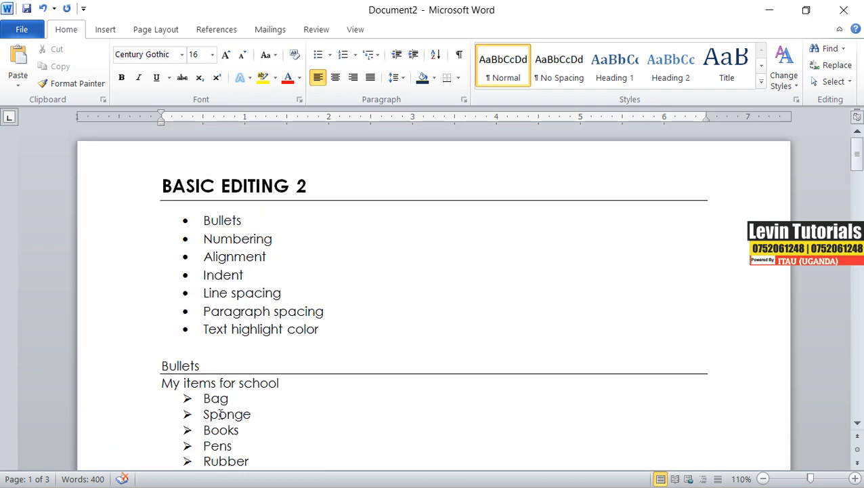
{"action": "scroll", "coordinate": [221, 414], "scroll_direction": "down", "scroll_amount": 12}
{"action": "scroll", "coordinate": [220, 414], "scroll_direction": "up", "scroll_amount": 5}
{"action": "scroll", "coordinate": [220, 414], "scroll_direction": "down", "scroll_amount": 18}
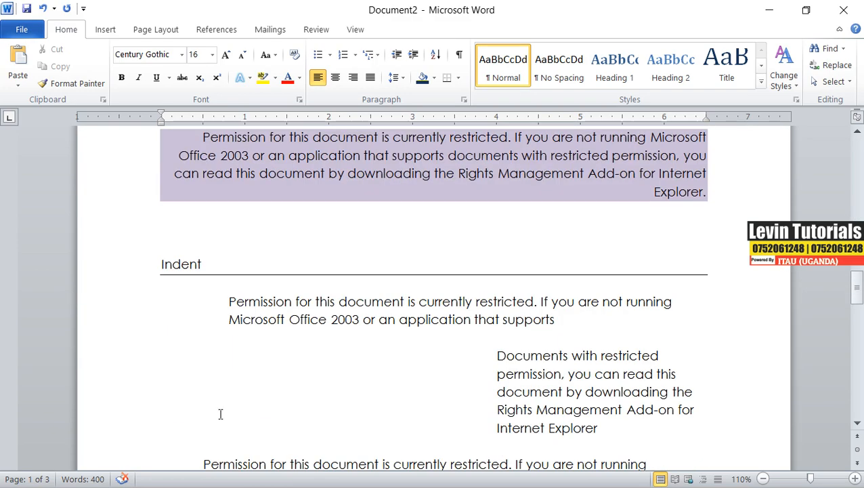
{"action": "scroll", "coordinate": [220, 414], "scroll_direction": "down", "scroll_amount": 1}
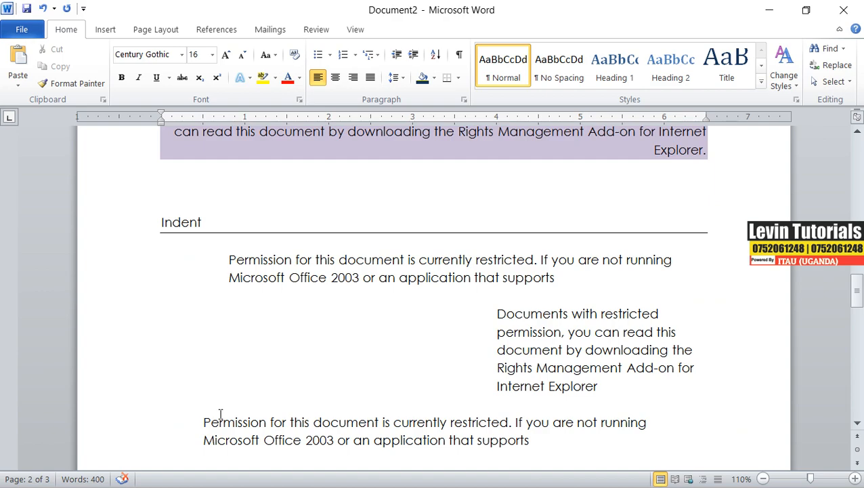
{"action": "scroll", "coordinate": [220, 414], "scroll_direction": "down", "scroll_amount": 10}
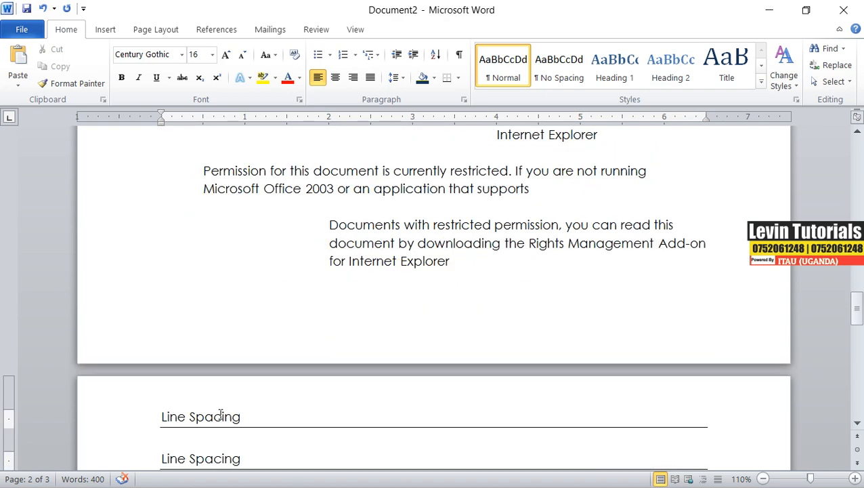
{"action": "scroll", "coordinate": [220, 413], "scroll_direction": "down", "scroll_amount": 4}
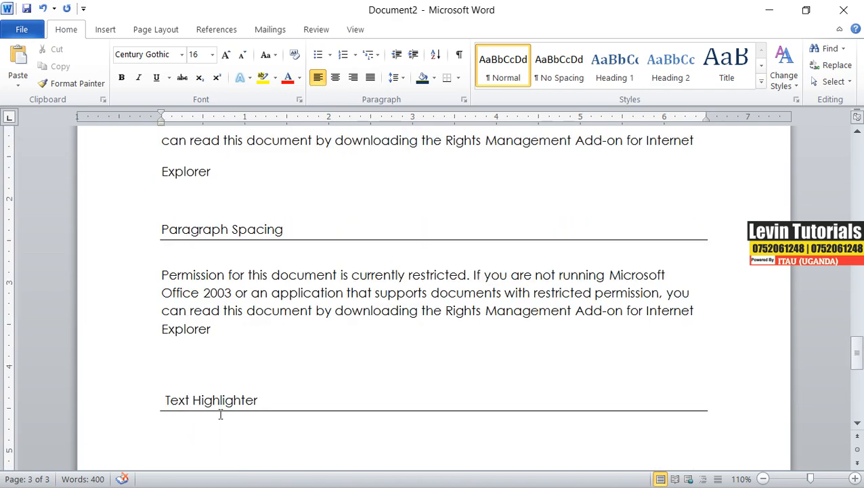
{"action": "scroll", "coordinate": [220, 413], "scroll_direction": "up", "scroll_amount": 4}
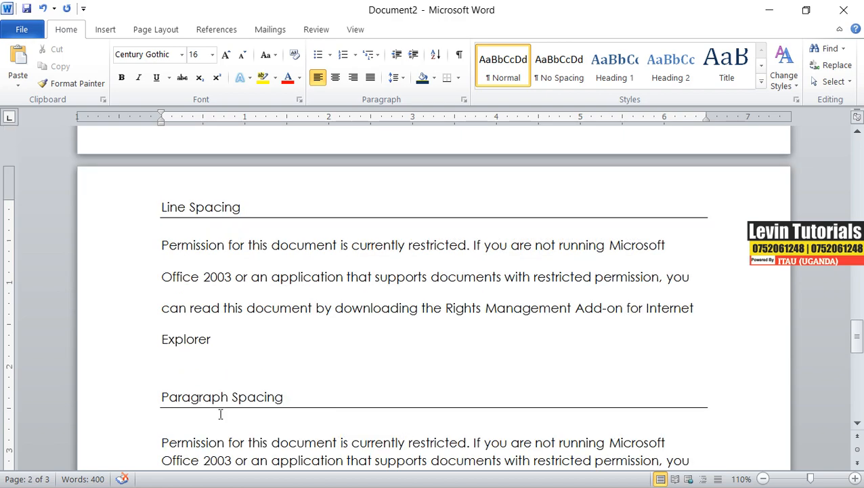
{"action": "scroll", "coordinate": [220, 414], "scroll_direction": "down", "scroll_amount": 3}
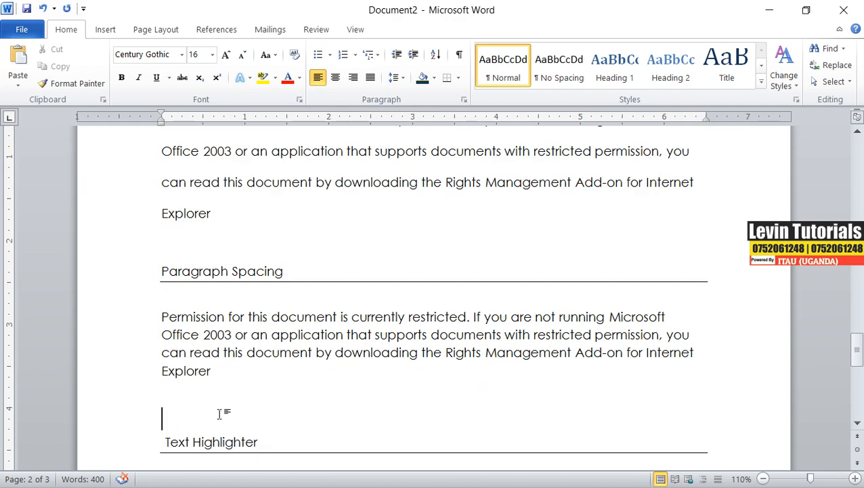
{"action": "scroll", "coordinate": [222, 376], "scroll_direction": "up", "scroll_amount": 3}
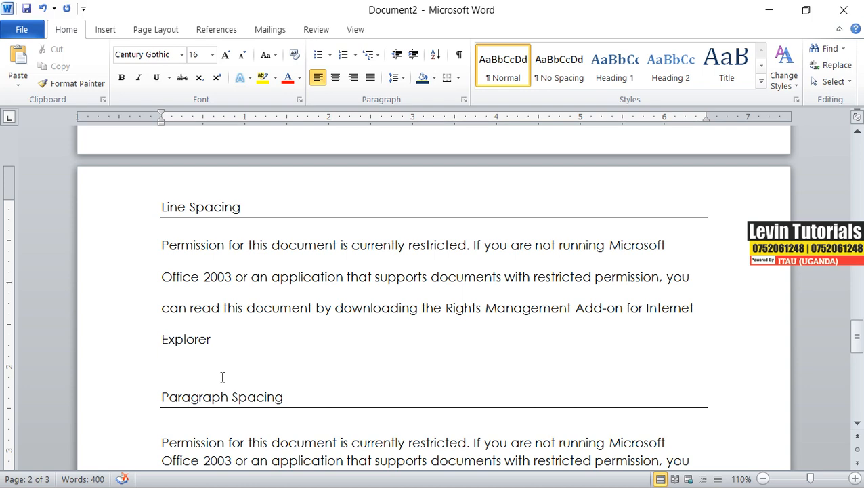
{"action": "scroll", "coordinate": [222, 377], "scroll_direction": "down", "scroll_amount": 3}
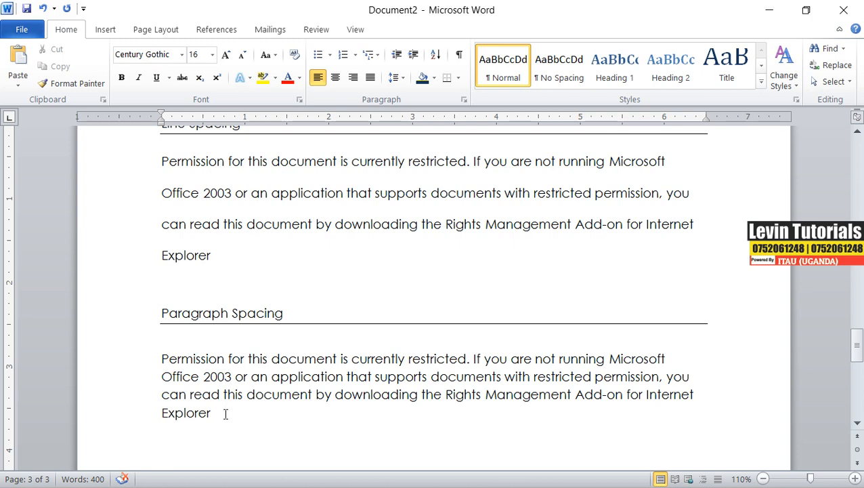
Duplicate the Paragraph Spacing section's paragraph twice directly below itself, separating the copies with blank lines.
{"action": "left_click_drag", "start_coordinate": [210, 413], "coordinate": [161, 358]}
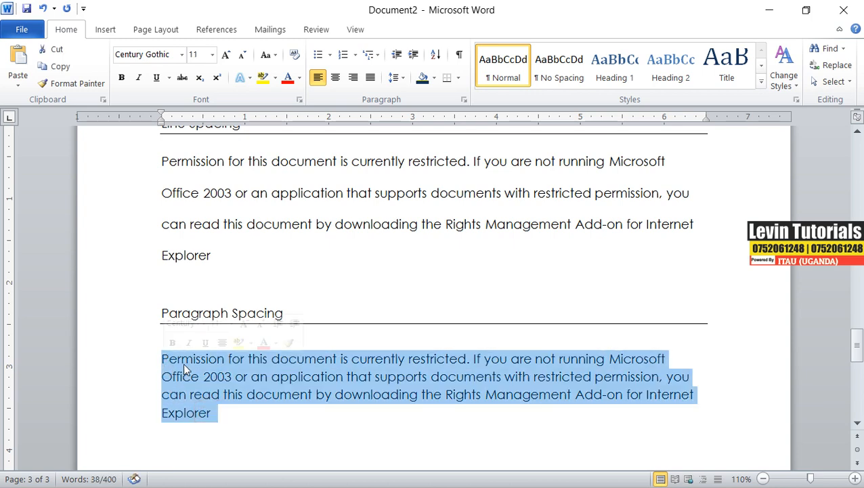
{"action": "scroll", "coordinate": [183, 362], "scroll_direction": "down", "scroll_amount": 3}
{"action": "right_click", "coordinate": [193, 313]}
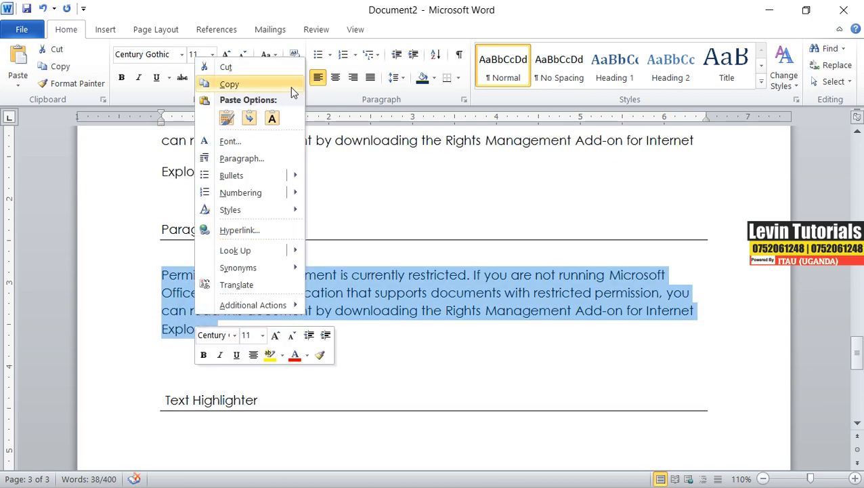
{"action": "left_click", "coordinate": [227, 84]}
{"action": "left_click", "coordinate": [170, 362]}
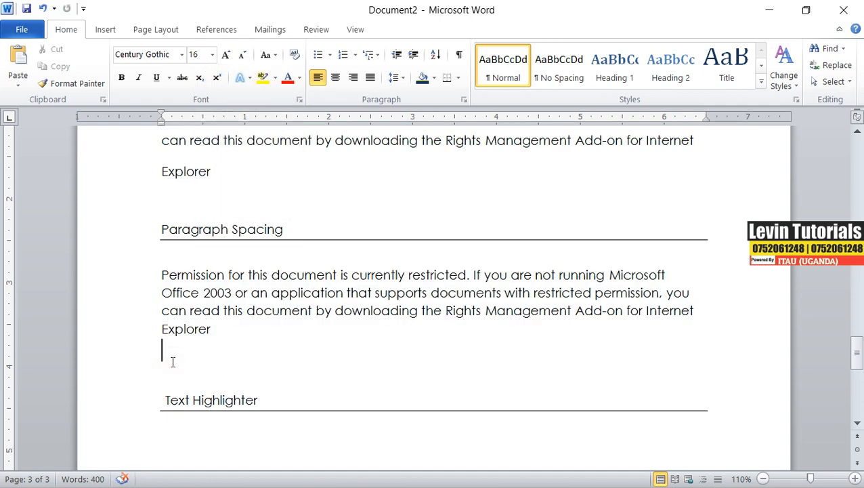
{"action": "key", "text": "Return"}
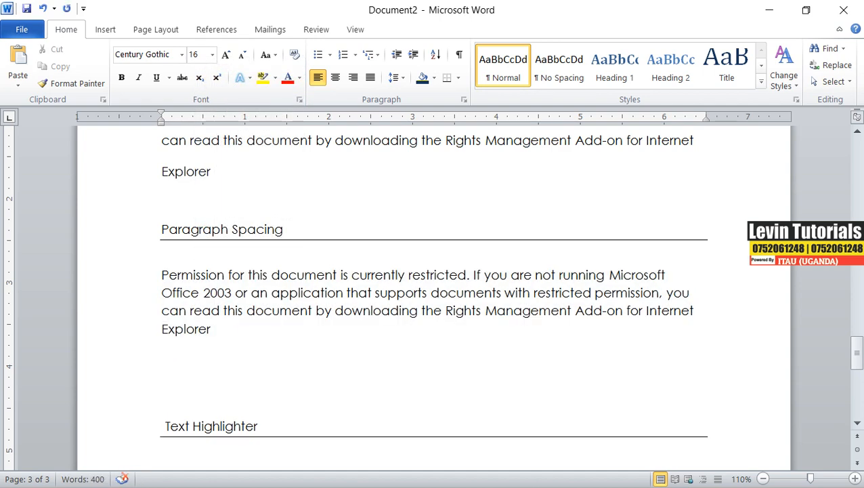
{"action": "key", "text": "ctrl+v"}
{"action": "scroll", "coordinate": [183, 343], "scroll_direction": "down", "scroll_amount": 3}
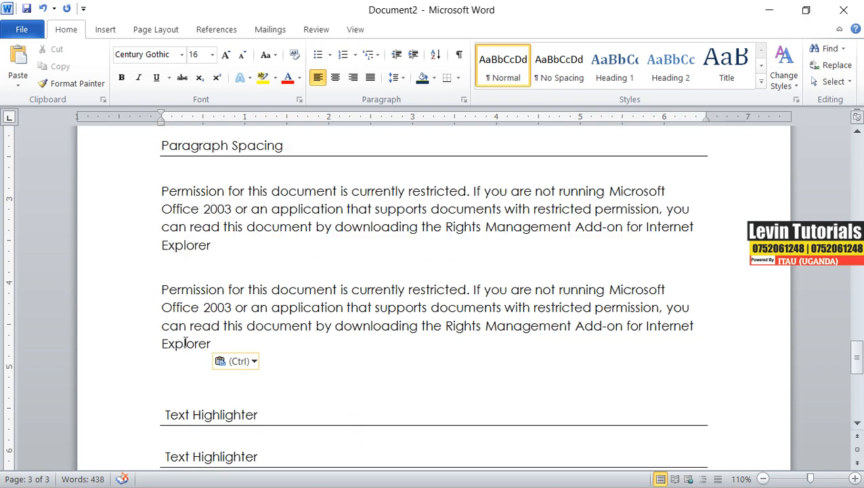
{"action": "key", "text": "Return"}
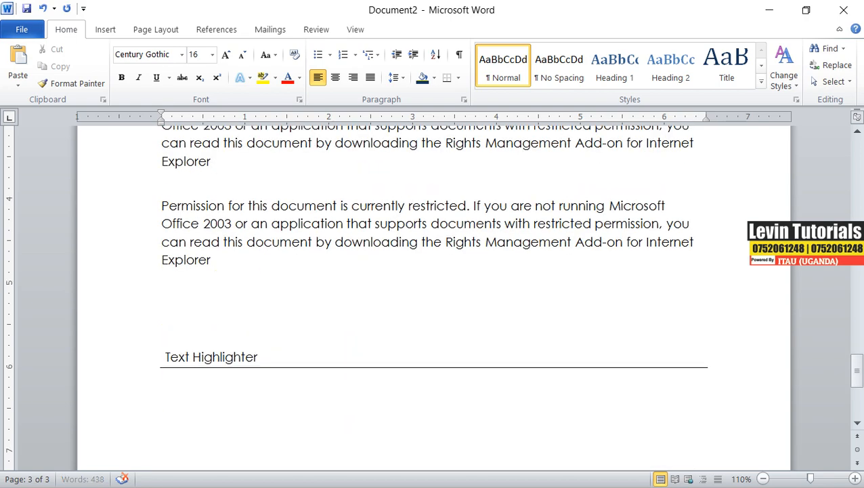
{"action": "key", "text": "ctrl+v"}
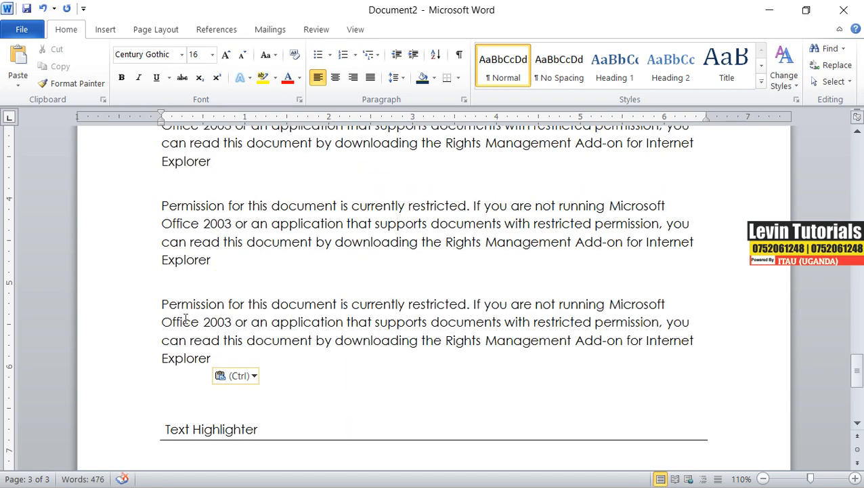
Try to number the first two paragraphs under Paragraph Spacing with "1." and "2".
{"action": "scroll", "coordinate": [186, 312], "scroll_direction": "up", "scroll_amount": 3}
{"action": "scroll", "coordinate": [188, 311], "scroll_direction": "down", "scroll_amount": 1}
{"action": "left_click", "coordinate": [162, 190]}
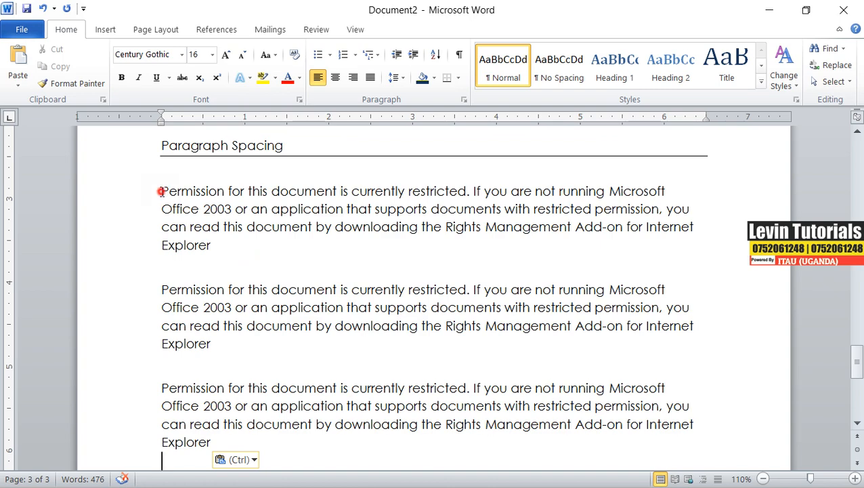
{"action": "type", "text": "1"}
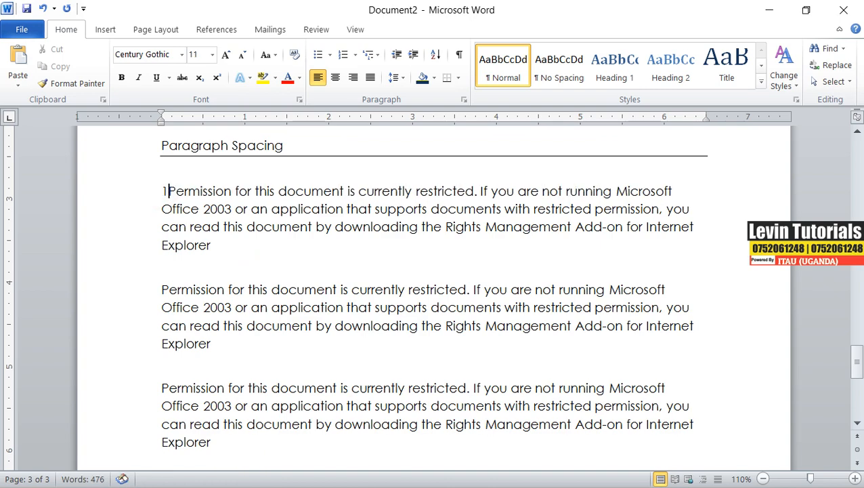
{"action": "type", "text": "."}
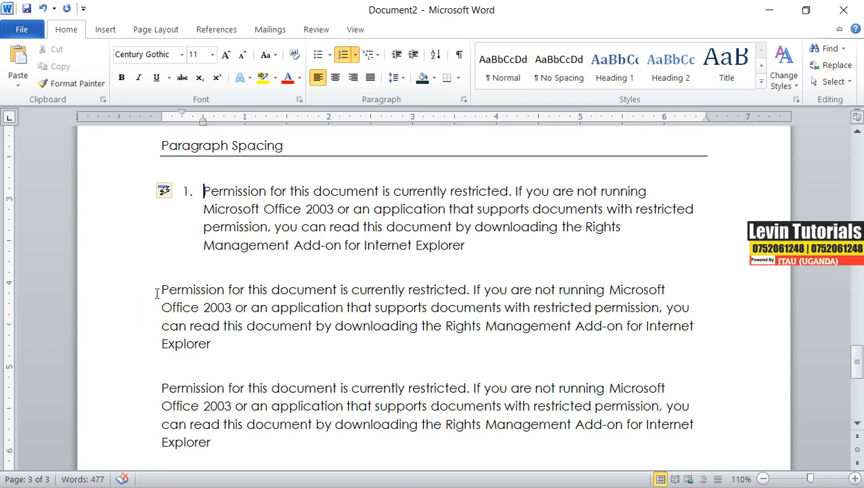
{"action": "left_click", "coordinate": [156, 293]}
{"action": "type", "text": "2"}
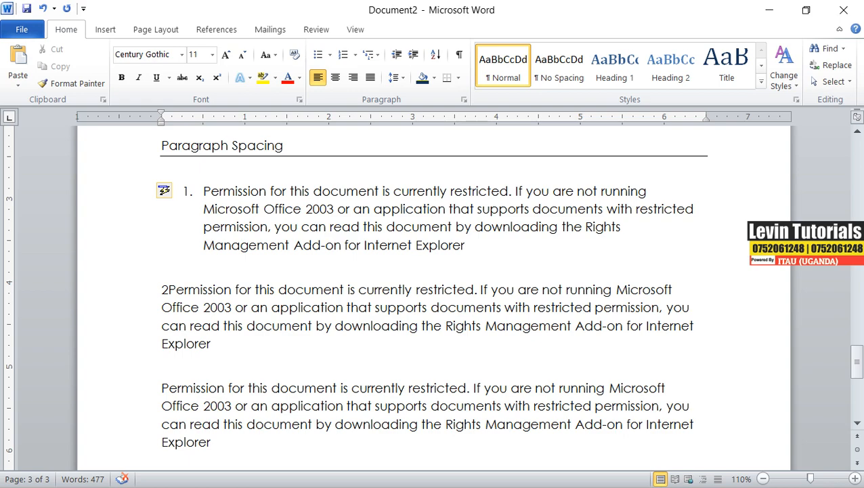
Remove the numbers from the first two Paragraph Spacing paragraphs and restore the blank line under the heading.
{"action": "left_click", "coordinate": [200, 191]}
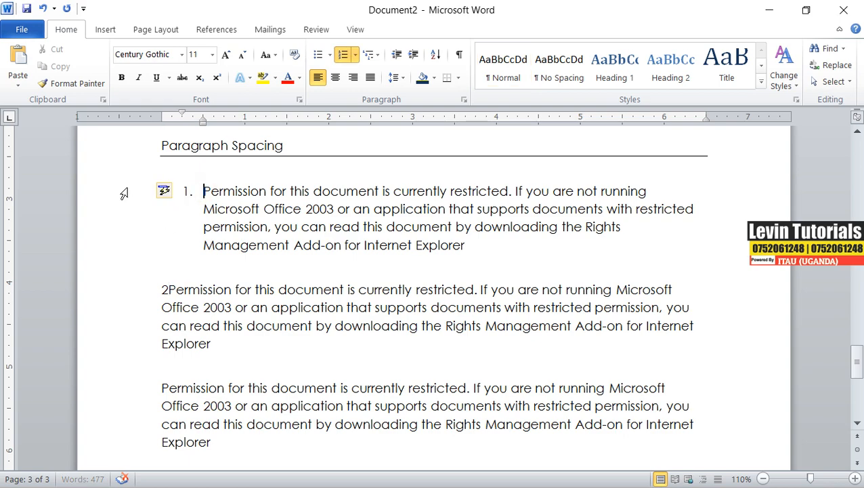
{"action": "key", "text": "BackSpace"}
{"action": "key", "text": "BackSpace"}
{"action": "key", "text": "BackSpace"}
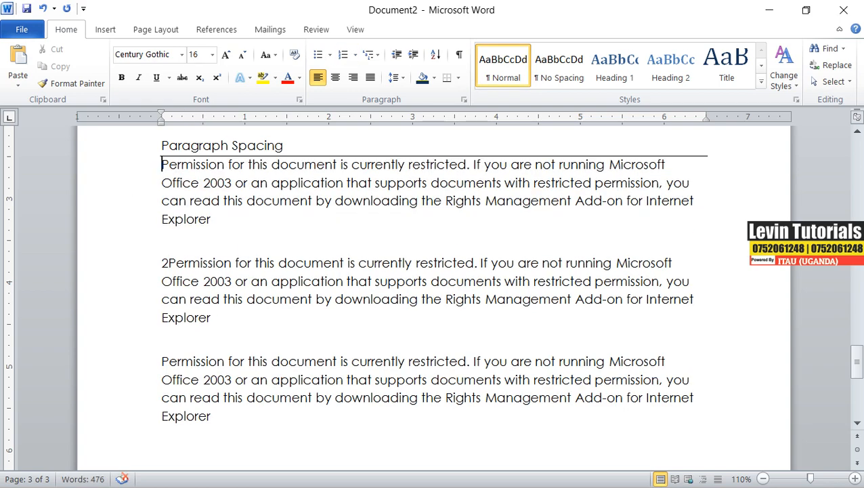
{"action": "key", "text": "Return"}
{"action": "scroll", "coordinate": [136, 196], "scroll_direction": "down", "scroll_amount": 2}
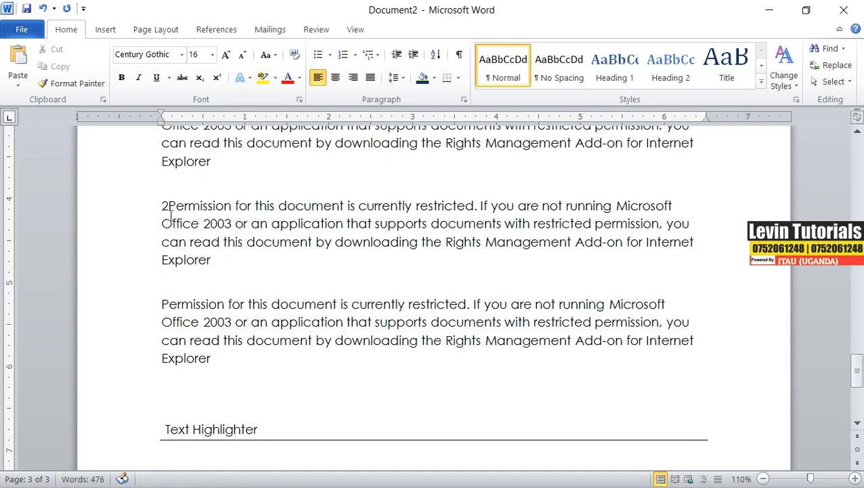
{"action": "left_click_drag", "start_coordinate": [168, 209], "coordinate": [160, 214]}
{"action": "key", "text": "BackSpace"}
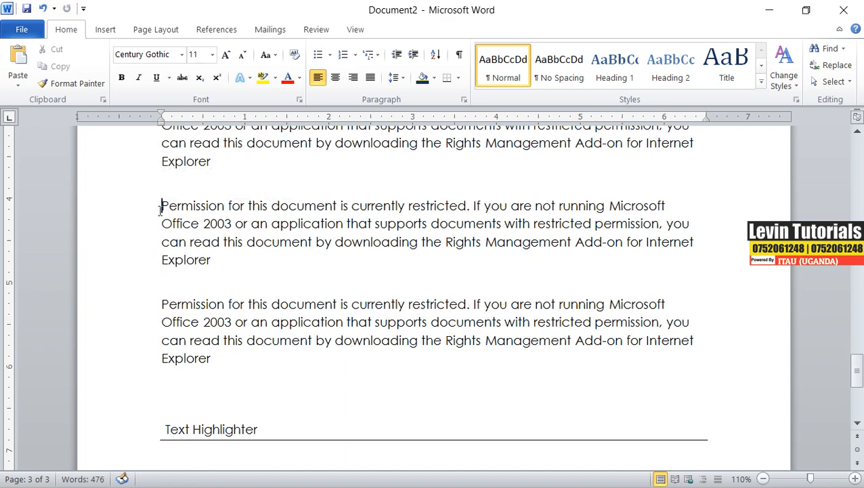
Set the line spacing of all three paragraphs under Paragraph Spacing to Single in the paragraph settings.
{"action": "scroll", "coordinate": [156, 215], "scroll_direction": "up", "scroll_amount": 2}
{"action": "left_click_drag", "start_coordinate": [160, 188], "coordinate": [239, 442]}
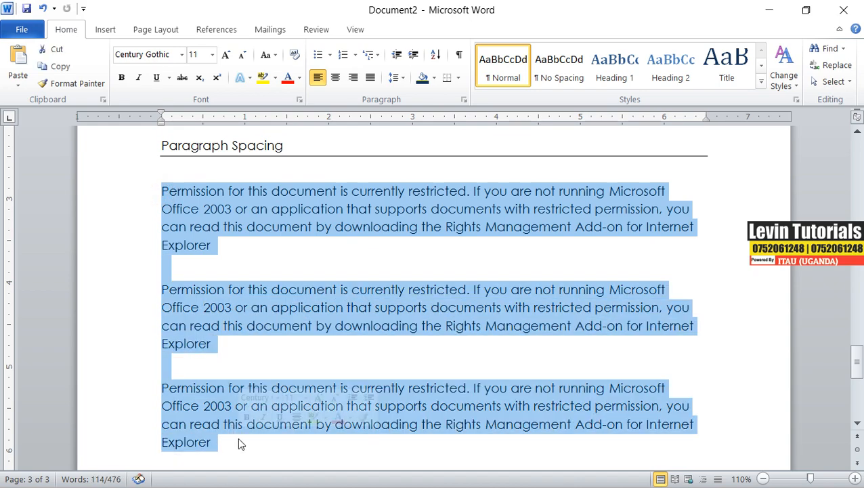
{"action": "left_click", "coordinate": [402, 79]}
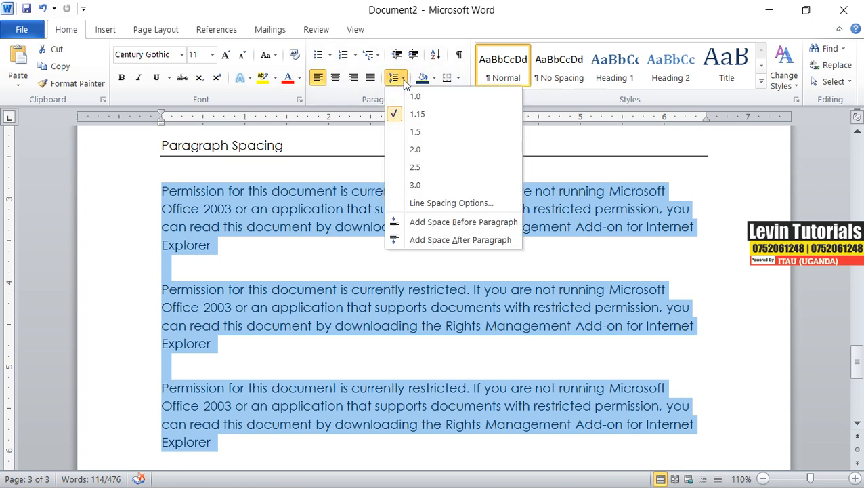
{"action": "left_click", "coordinate": [438, 30]}
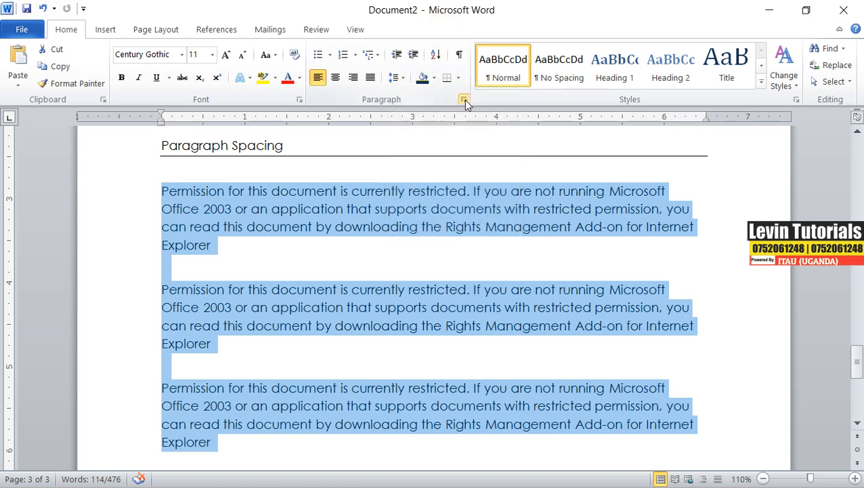
{"action": "left_click", "coordinate": [464, 100]}
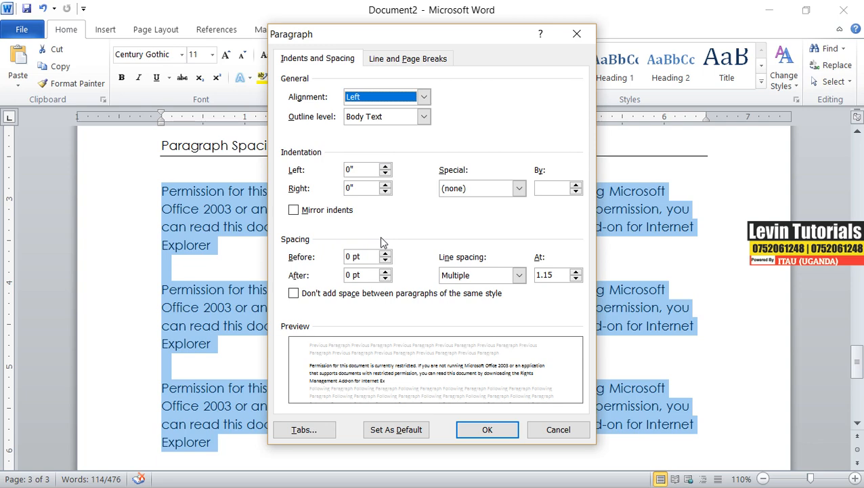
{"action": "left_click", "coordinate": [400, 57]}
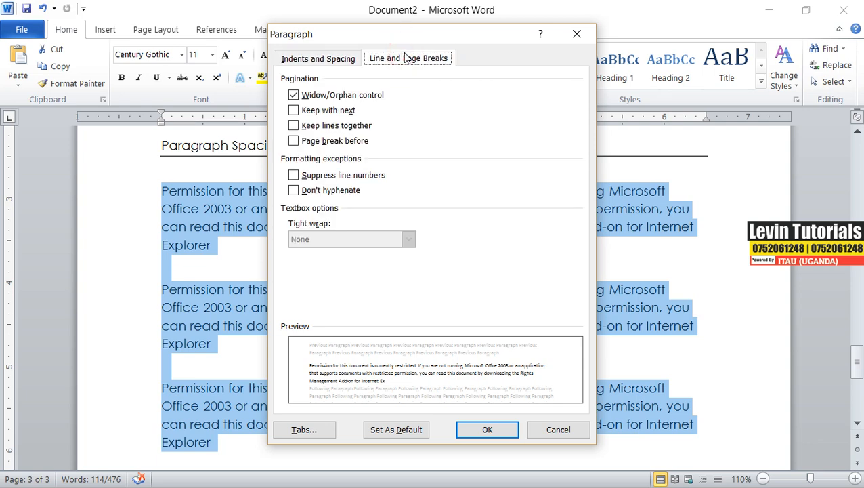
{"action": "left_click", "coordinate": [327, 61]}
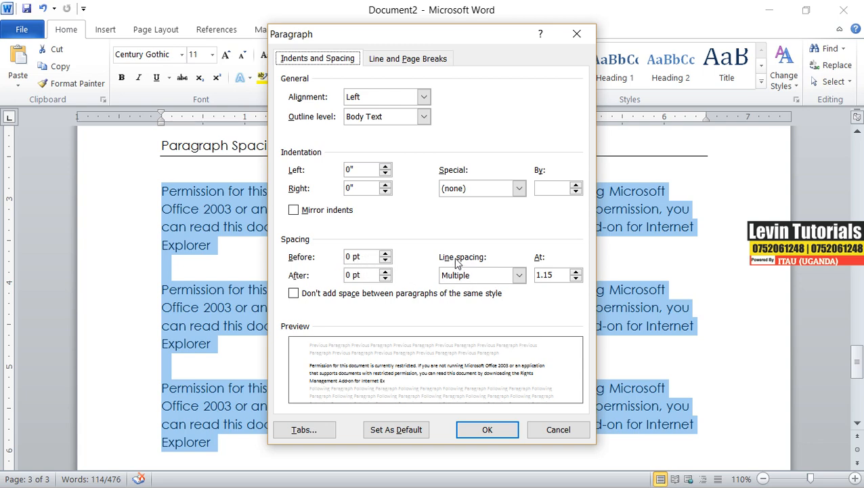
{"action": "left_click", "coordinate": [519, 274]}
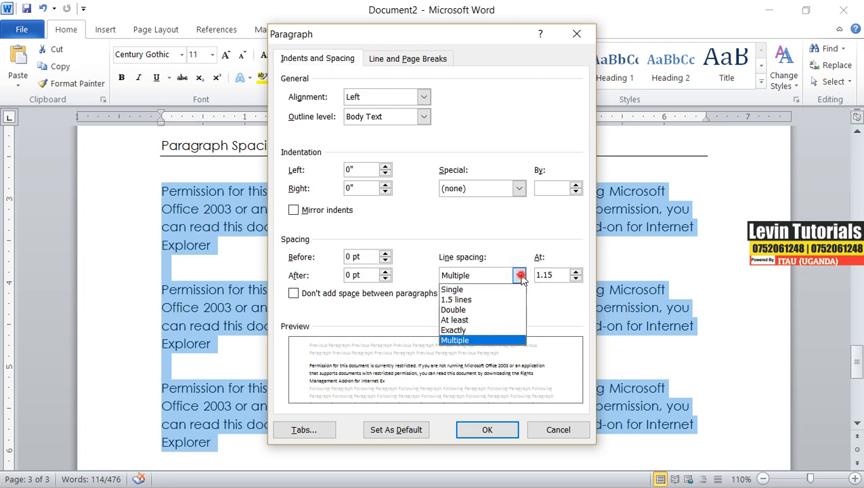
{"action": "left_click", "coordinate": [483, 291]}
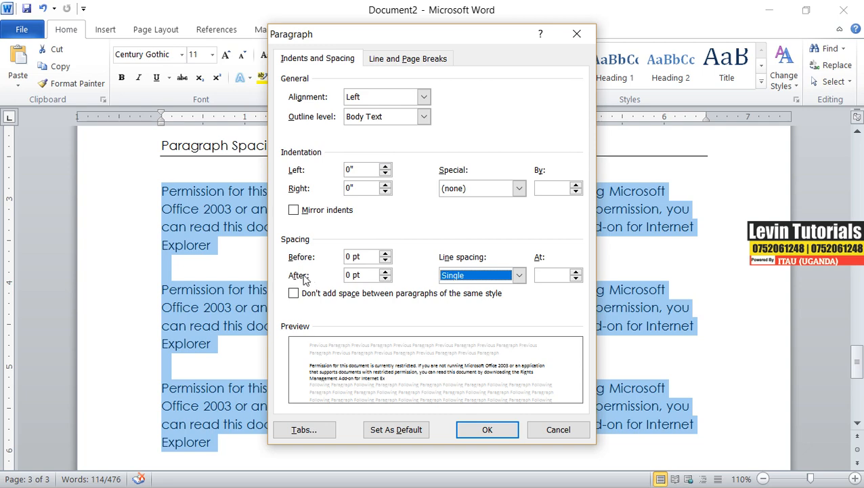
Set the spacing after the three selected Paragraph Spacing paragraphs to 3 pt and apply it.
{"action": "left_click", "coordinate": [366, 275]}
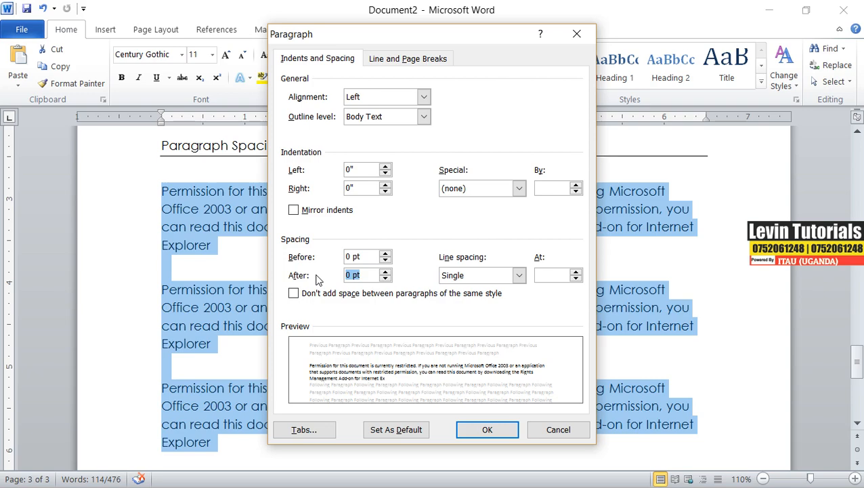
{"action": "type", "text": "3"}
{"action": "left_click", "coordinate": [488, 429]}
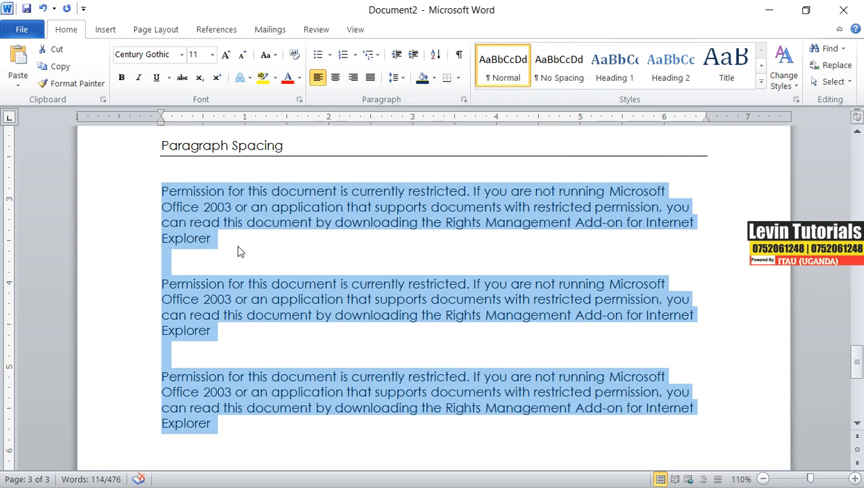
Set the spacing after the three selected paragraphs to 10 pt in the paragraph settings.
{"action": "left_click", "coordinate": [403, 77]}
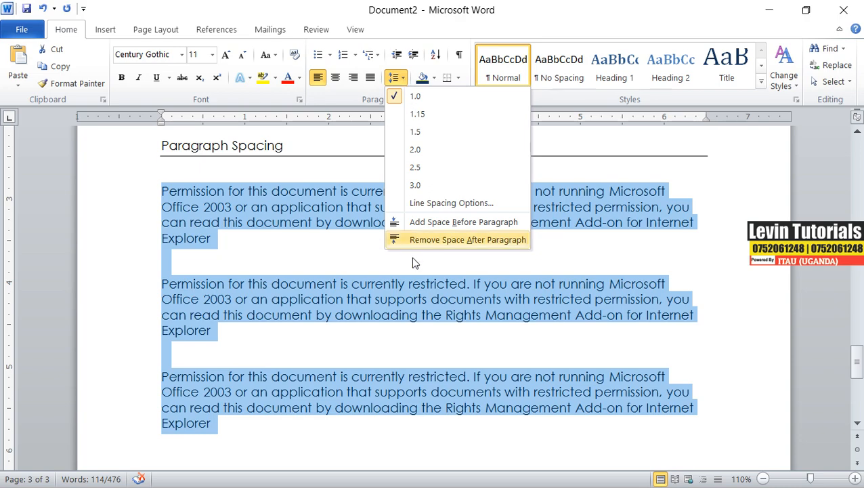
{"action": "left_click", "coordinate": [434, 203]}
{"action": "left_click", "coordinate": [366, 275]}
{"action": "left_click_drag", "start_coordinate": [364, 275], "coordinate": [323, 275]}
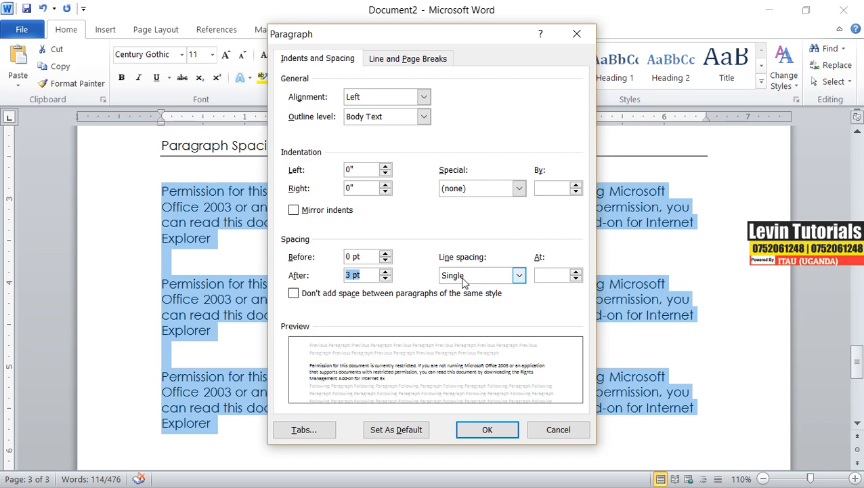
{"action": "type", "text": "10"}
{"action": "left_click", "coordinate": [487, 430]}
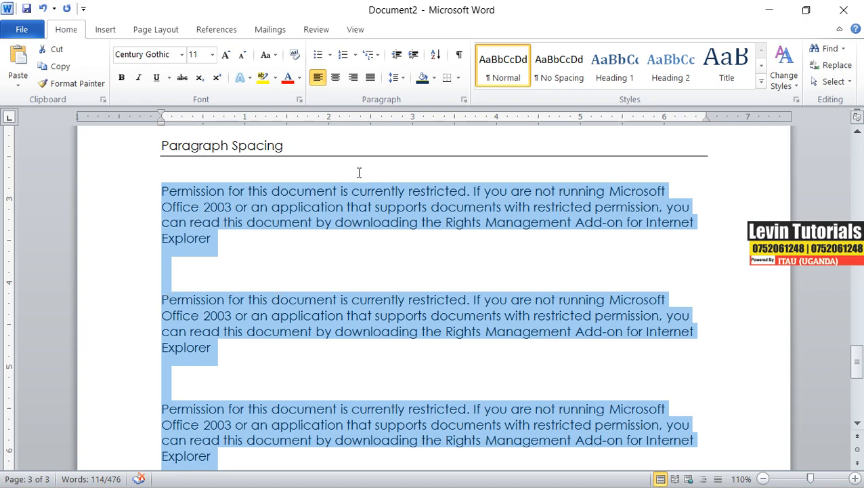
Try the 1.5 lines, Double and At least line spacing options for the selected paragraphs, returning to Single.
{"action": "left_click", "coordinate": [397, 77]}
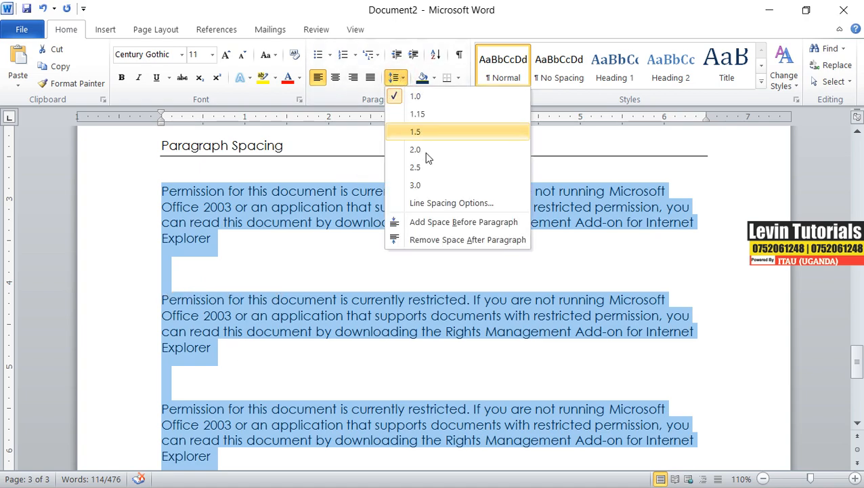
{"action": "left_click", "coordinate": [429, 204]}
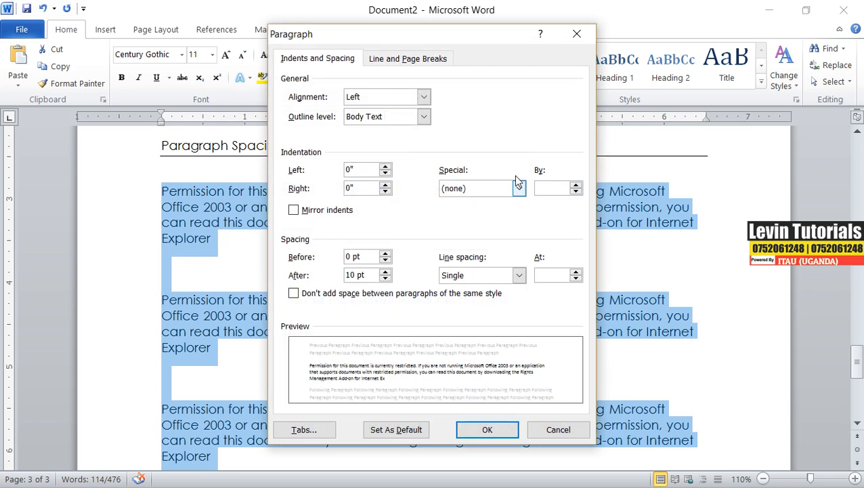
{"action": "left_click", "coordinate": [518, 274]}
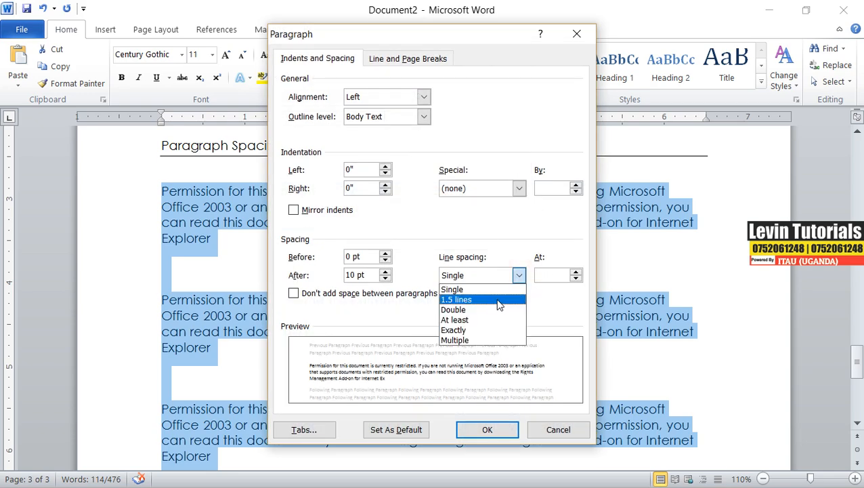
{"action": "left_click", "coordinate": [498, 301]}
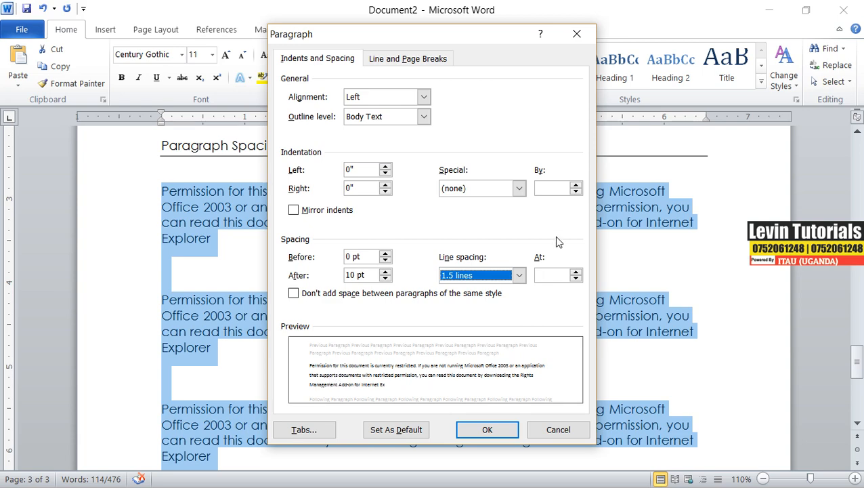
{"action": "left_click", "coordinate": [518, 275]}
{"action": "left_click", "coordinate": [500, 310]}
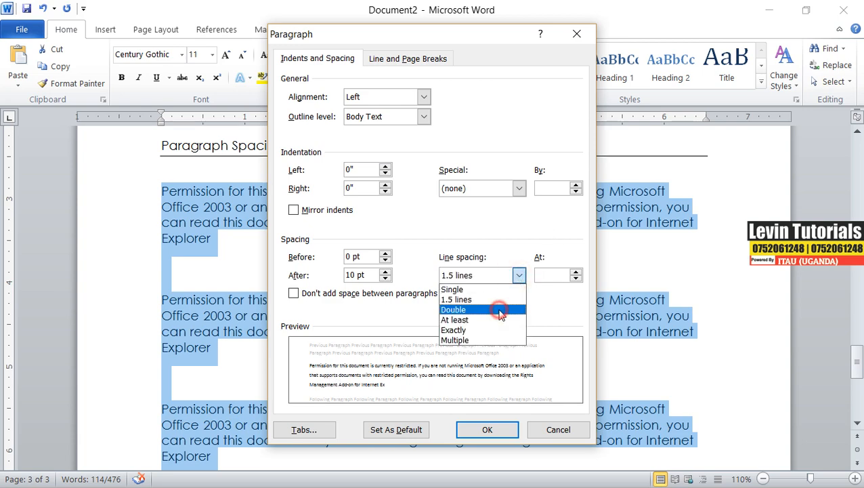
{"action": "left_click", "coordinate": [518, 277]}
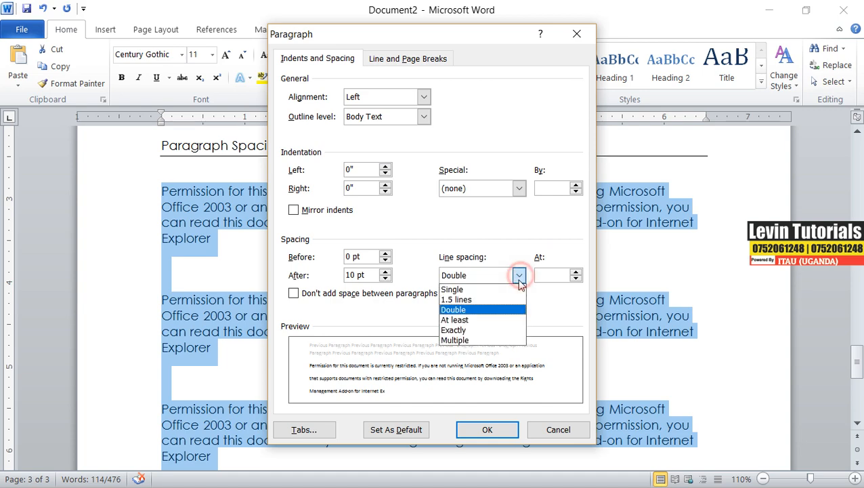
{"action": "left_click", "coordinate": [497, 319]}
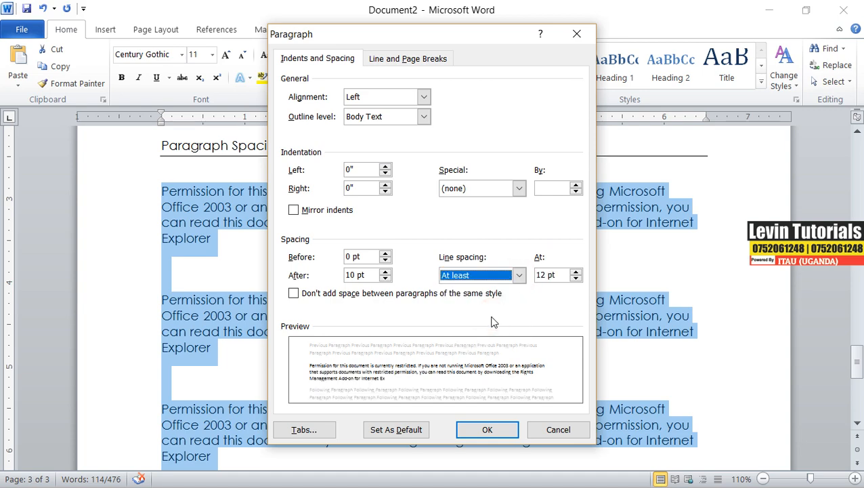
{"action": "left_click", "coordinate": [521, 276]}
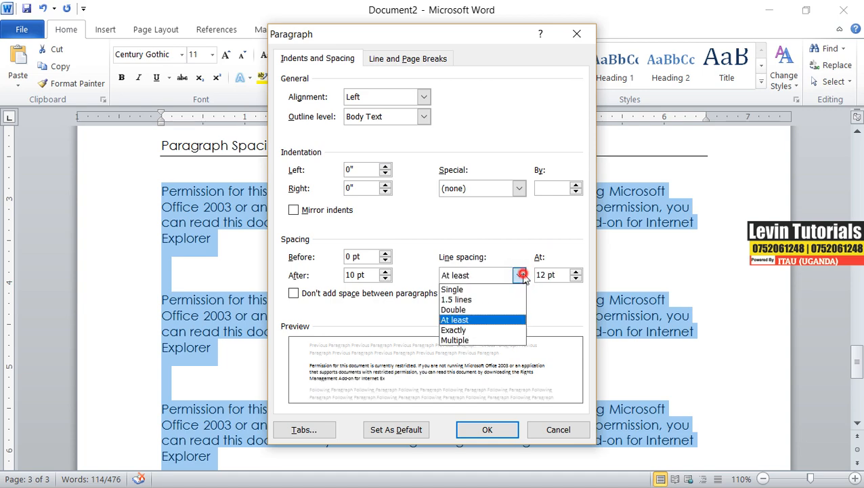
{"action": "left_click", "coordinate": [484, 291]}
Try Multiple line spacing at 2.5 for the selected paragraphs, then restore Single.
{"action": "left_click_drag", "start_coordinate": [367, 275], "coordinate": [305, 272]}
{"action": "left_click", "coordinate": [575, 271]}
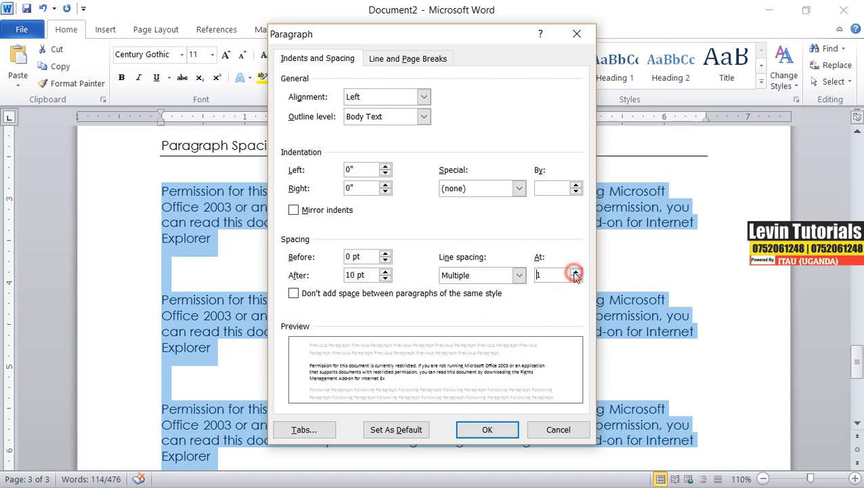
{"action": "left_click", "coordinate": [575, 272]}
{"action": "left_click", "coordinate": [575, 271]}
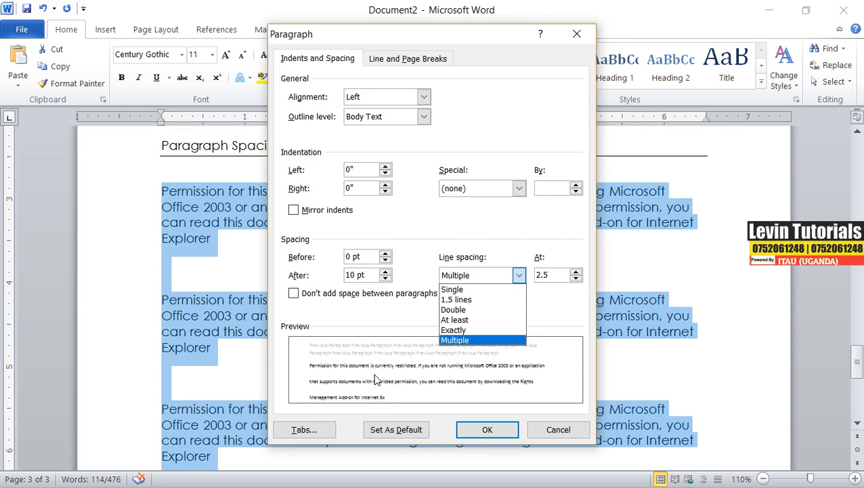
{"action": "left_click", "coordinate": [483, 290]}
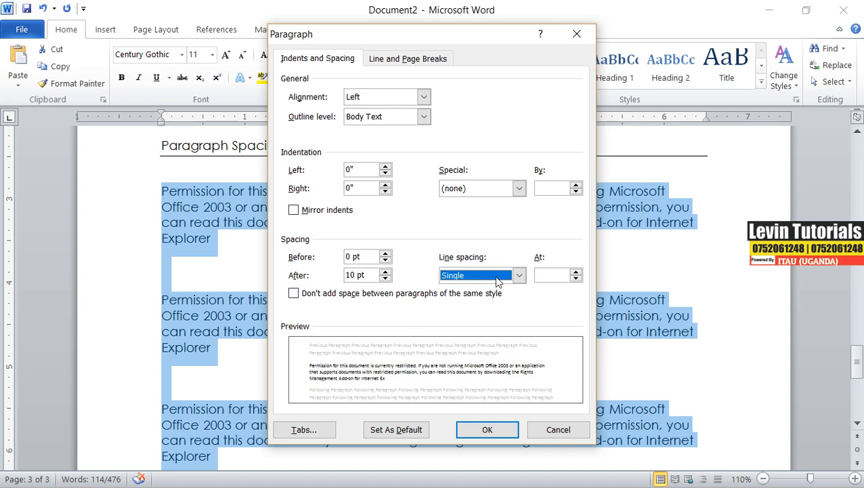
Set the spacing after the three selected paragraphs to 20 pt, apply it and clear the selection.
{"action": "left_click_drag", "start_coordinate": [375, 275], "coordinate": [308, 278]}
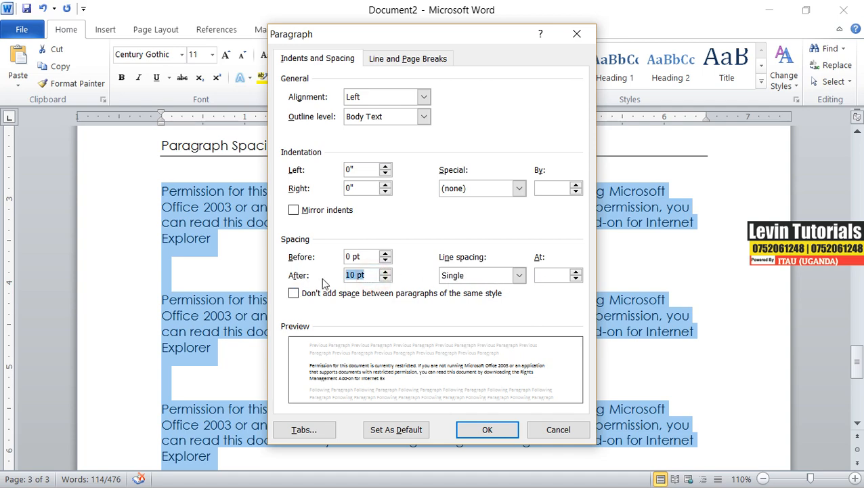
{"action": "left_click", "coordinate": [385, 279]}
{"action": "left_click_drag", "start_coordinate": [372, 275], "coordinate": [323, 277]}
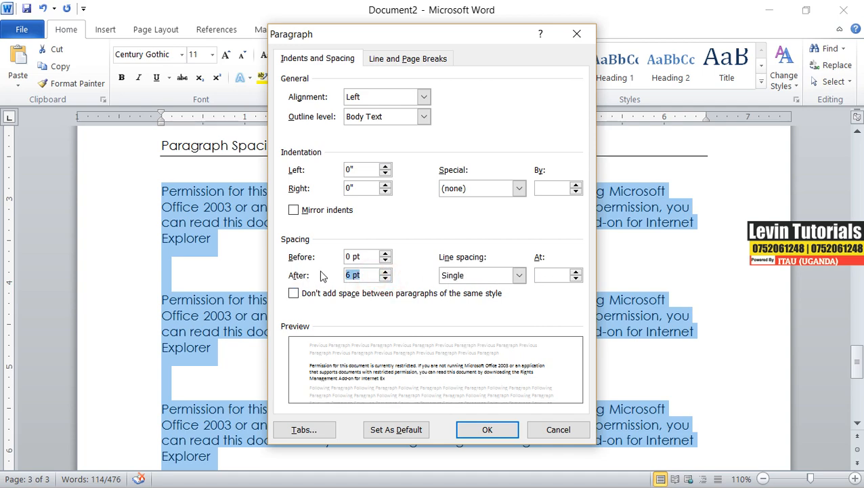
{"action": "type", "text": "20"}
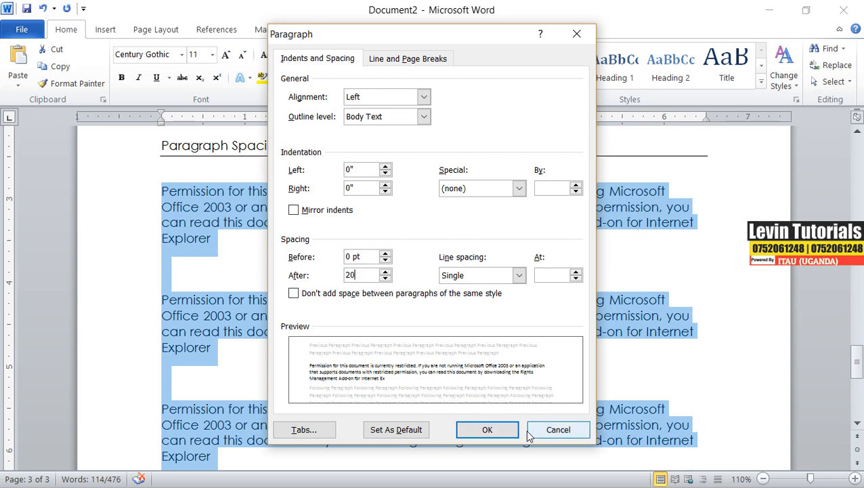
{"action": "left_click", "coordinate": [498, 432]}
{"action": "left_click", "coordinate": [160, 265]}
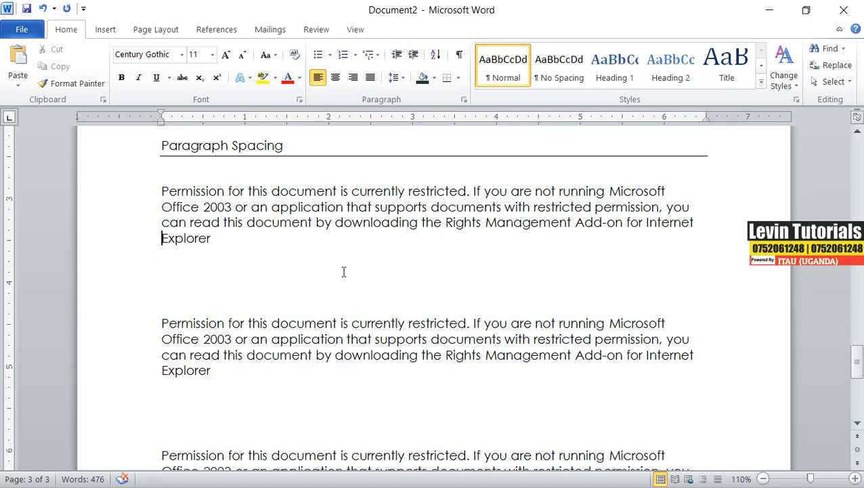
{"action": "left_click", "coordinate": [395, 77]}
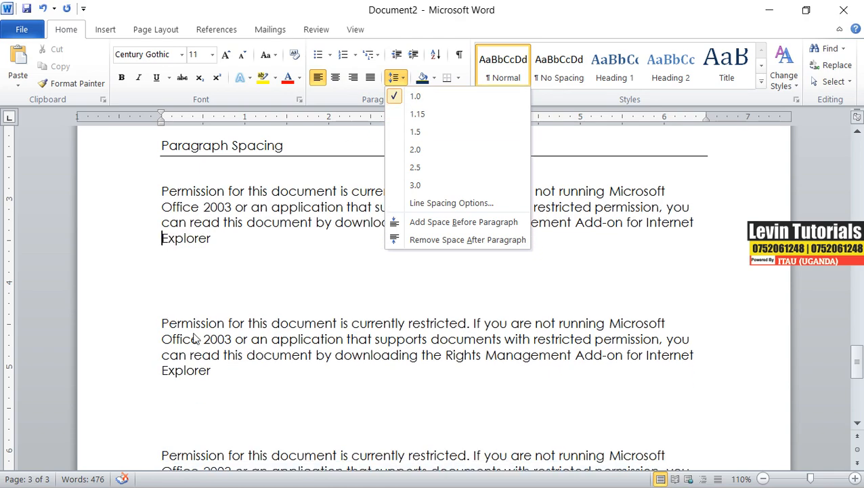
{"action": "left_click", "coordinate": [210, 305]}
{"action": "mouse_move", "coordinate": [163, 193]}
{"action": "left_mouse_down"}
{"action": "mouse_move", "coordinate": [314, 409]}
{"action": "mouse_move", "coordinate": [305, 467]}
{"action": "mouse_move", "coordinate": [285, 357]}
{"action": "mouse_move", "coordinate": [266, 352]}
{"action": "left_mouse_up"}
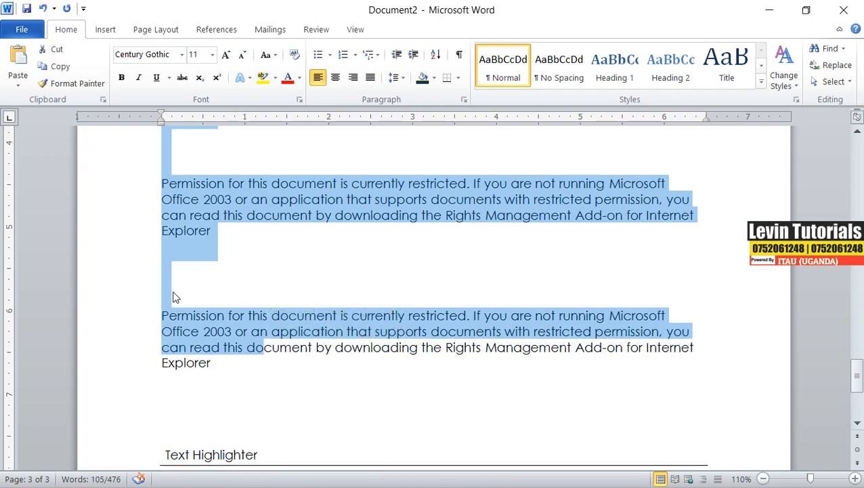
{"action": "left_click", "coordinate": [186, 283]}
{"action": "left_click", "coordinate": [181, 250]}
Try bold on the last word, "Explorer", of the second Paragraph Spacing paragraph and undo it.
{"action": "double_click", "coordinate": [168, 230]}
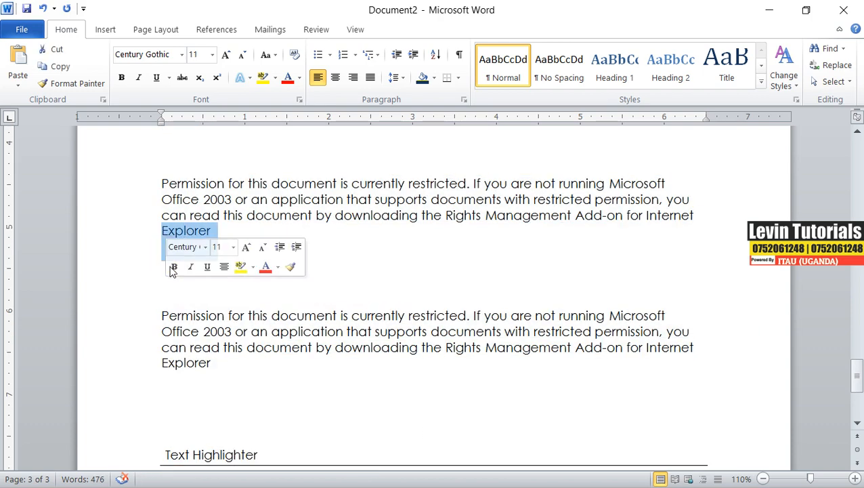
{"action": "left_click", "coordinate": [174, 267]}
{"action": "left_click", "coordinate": [207, 275]}
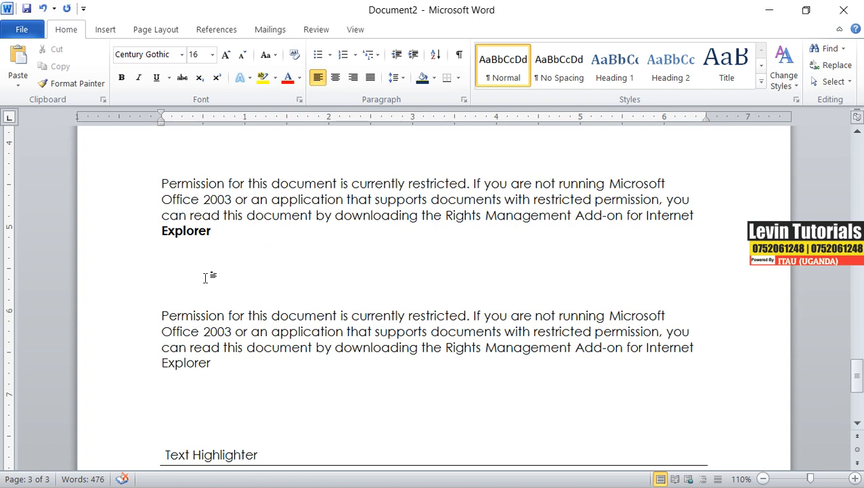
{"action": "key", "text": "ctrl+z"}
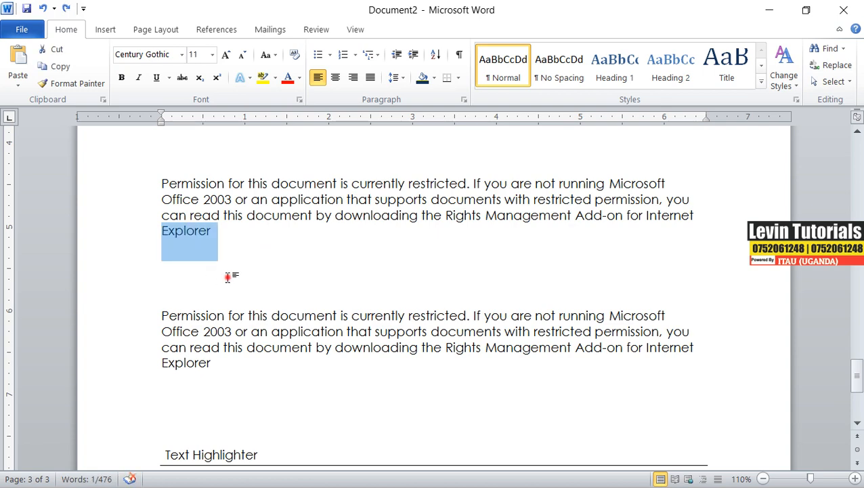
{"action": "left_click", "coordinate": [195, 283]}
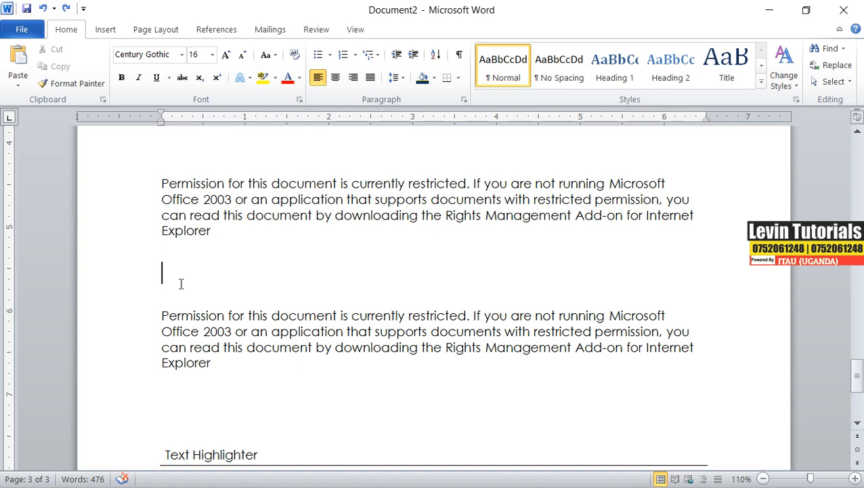
Paste the copied sample paragraph under the Text Highlighter heading, leaving a blank line above it.
{"action": "scroll", "coordinate": [231, 389], "scroll_direction": "down", "scroll_amount": 6}
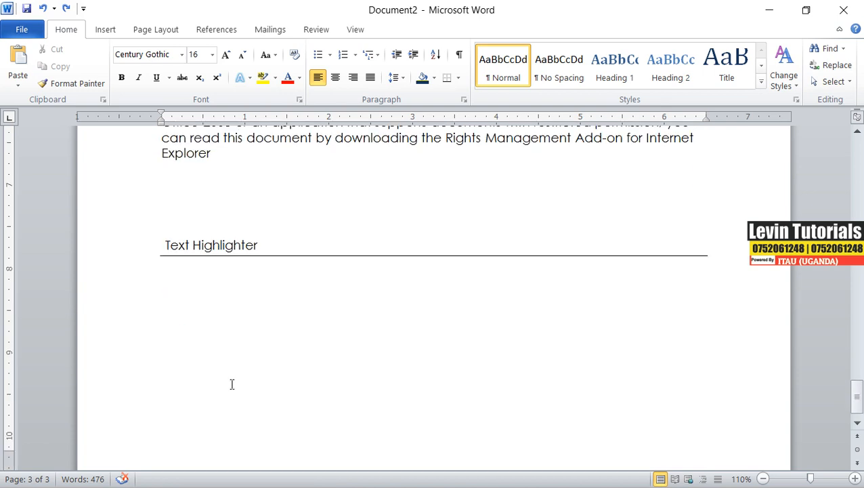
{"action": "left_click", "coordinate": [230, 241]}
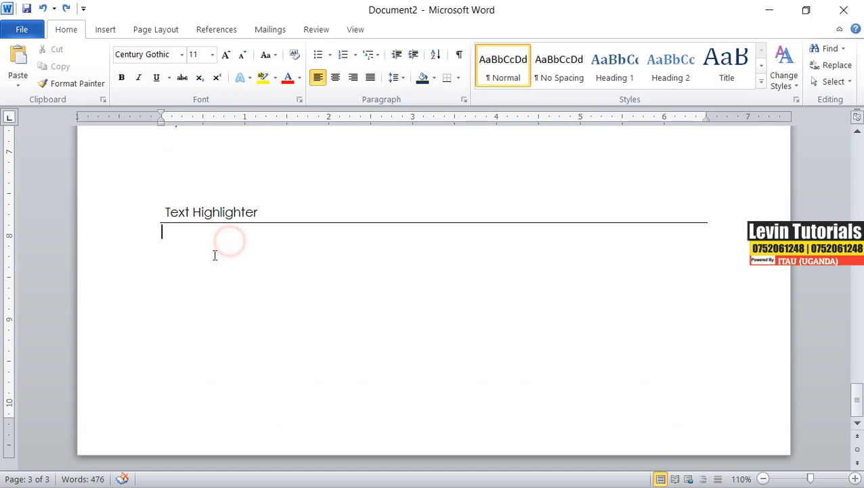
{"action": "right_click", "coordinate": [162, 258]}
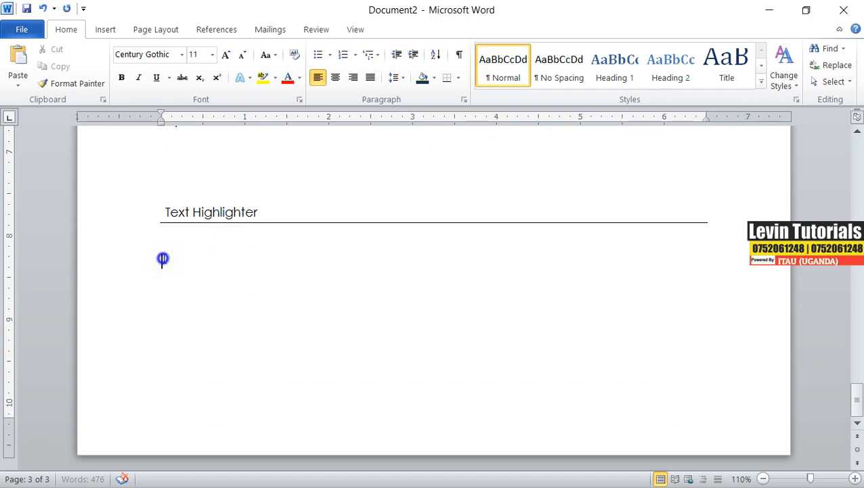
{"action": "left_click", "coordinate": [241, 62]}
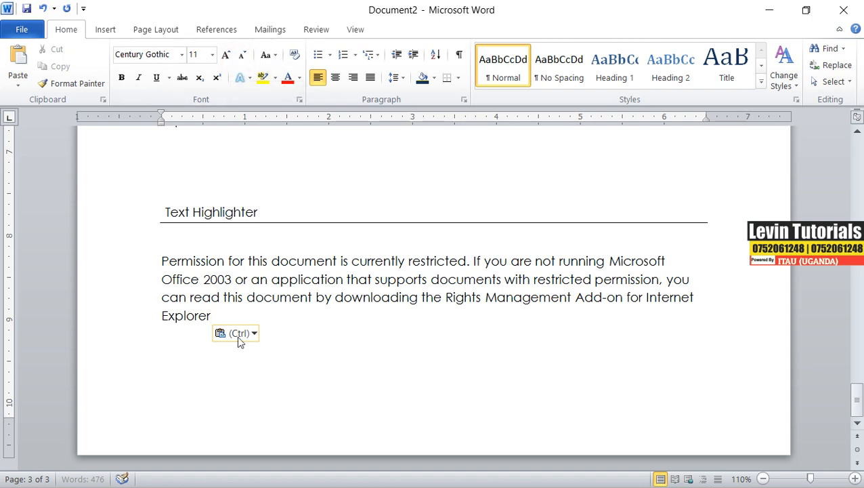
{"action": "left_click_drag", "start_coordinate": [239, 311], "coordinate": [161, 261]}
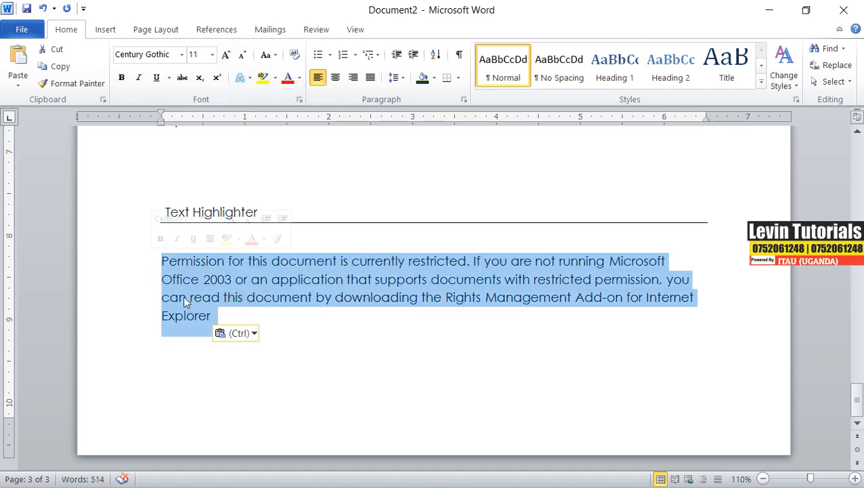
{"action": "left_click", "coordinate": [291, 310]}
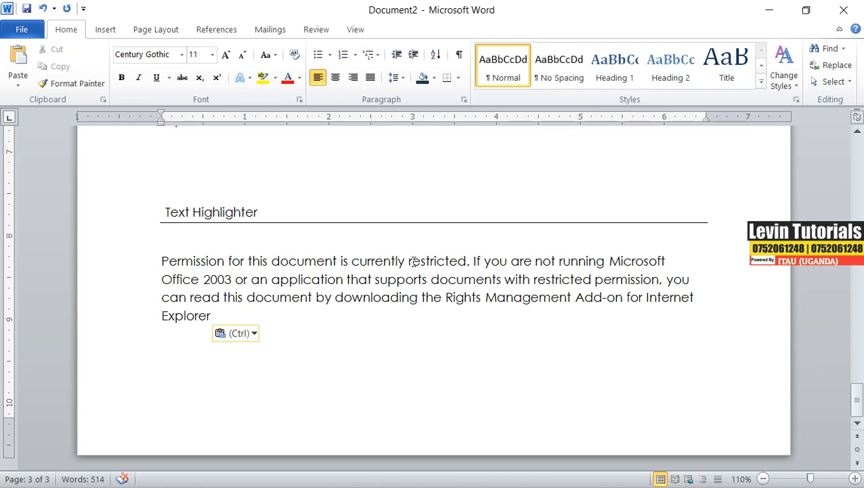
Highlight the word "restricted" in the Text Highlighter paragraph in red.
{"action": "left_click_drag", "start_coordinate": [409, 262], "coordinate": [466, 261]}
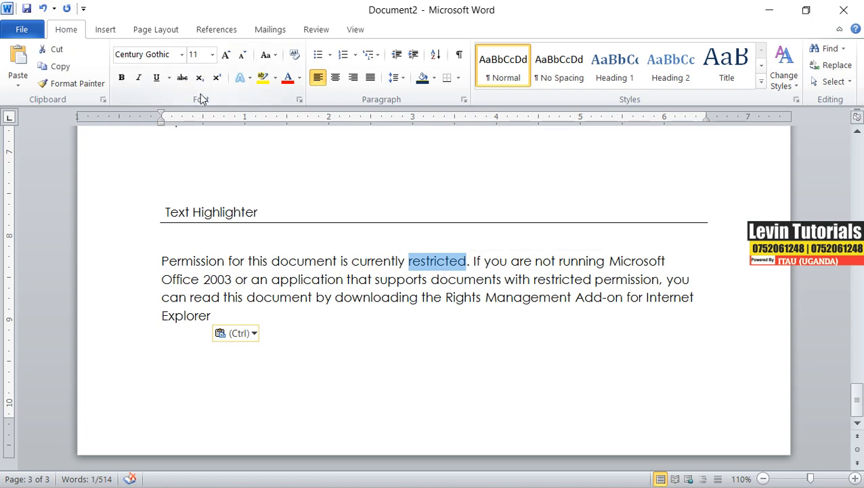
{"action": "left_click", "coordinate": [275, 78]}
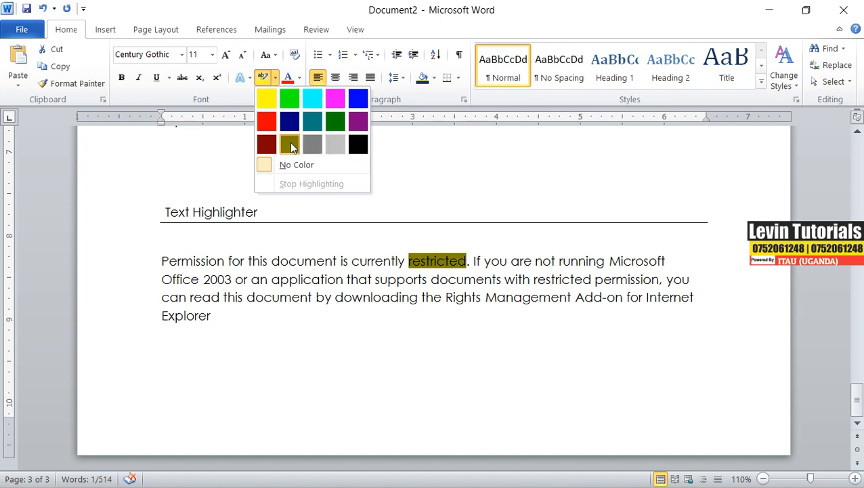
{"action": "left_click", "coordinate": [266, 121]}
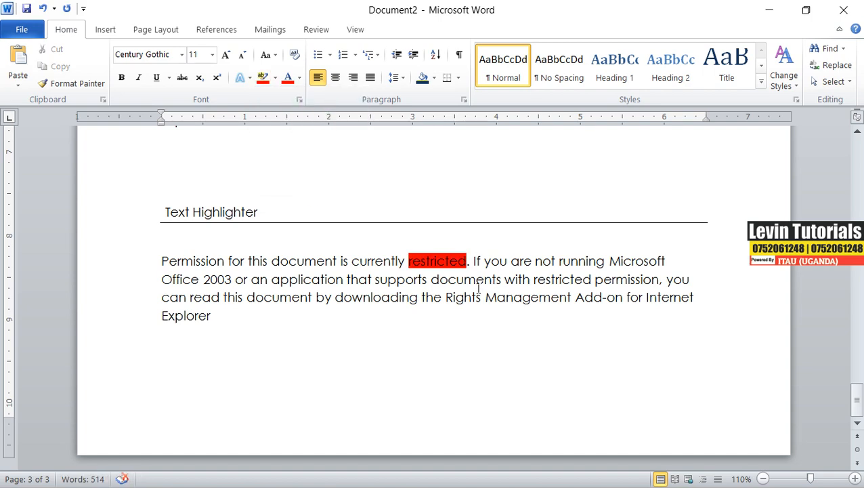
Highlight the second line of the Text Highlighter paragraph in red and the words "can read" in bright green.
{"action": "left_click", "coordinate": [161, 281]}
{"action": "left_click_drag", "start_coordinate": [162, 282], "coordinate": [689, 282]}
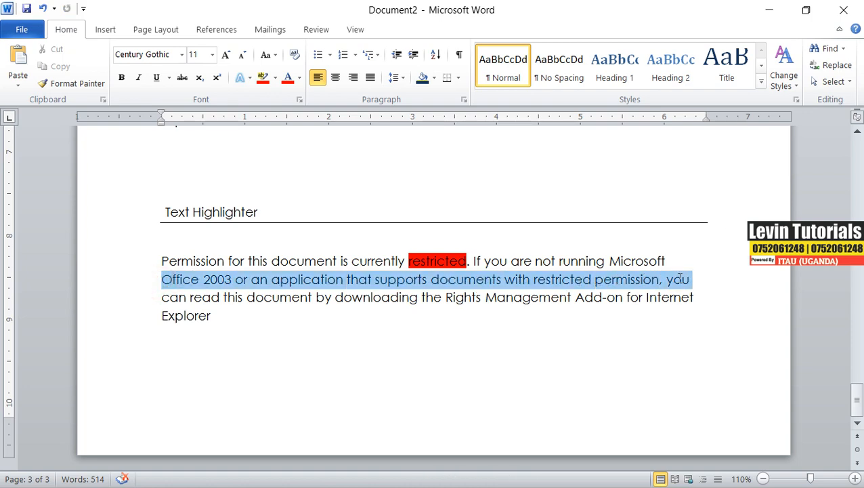
{"action": "left_click", "coordinate": [263, 77]}
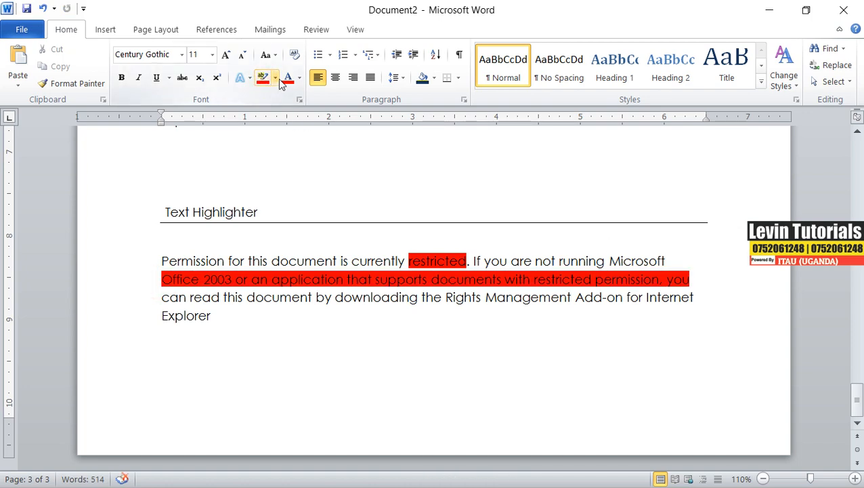
{"action": "left_click_drag", "start_coordinate": [157, 299], "coordinate": [220, 299]}
{"action": "left_click", "coordinate": [275, 77]}
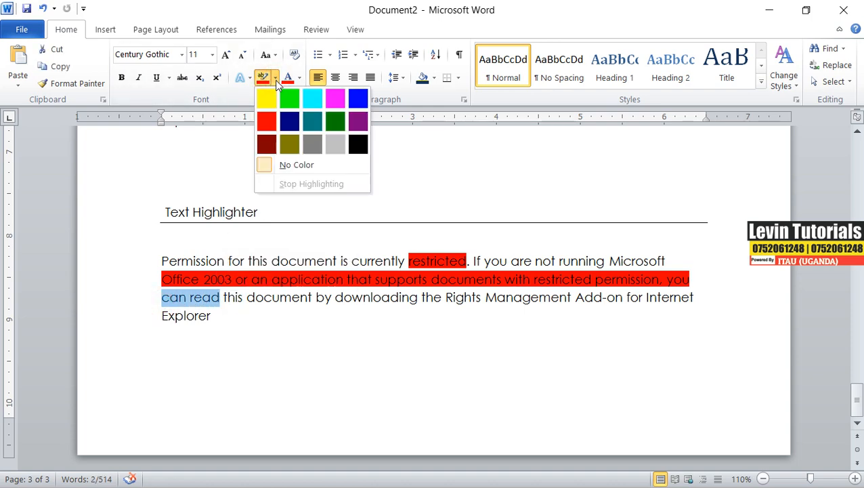
{"action": "left_click", "coordinate": [291, 107]}
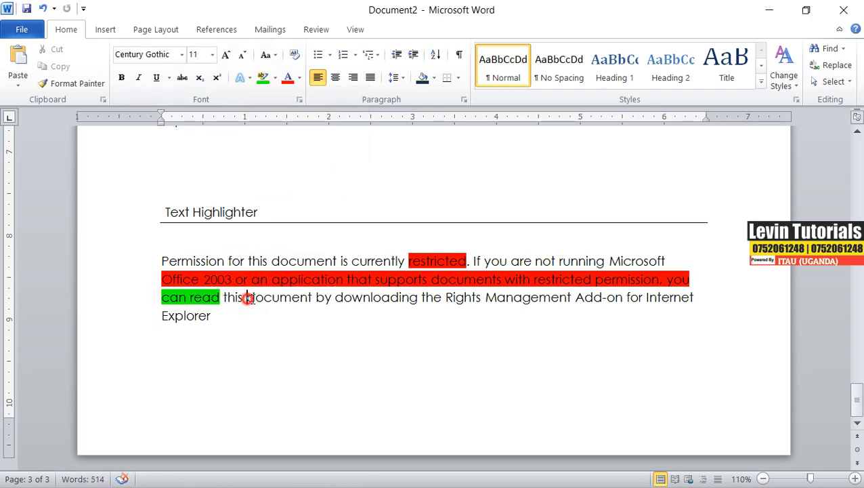
Highlight "document by downloading the" in black, set its font color to white and clear the selection.
{"action": "left_click_drag", "start_coordinate": [247, 299], "coordinate": [427, 296]}
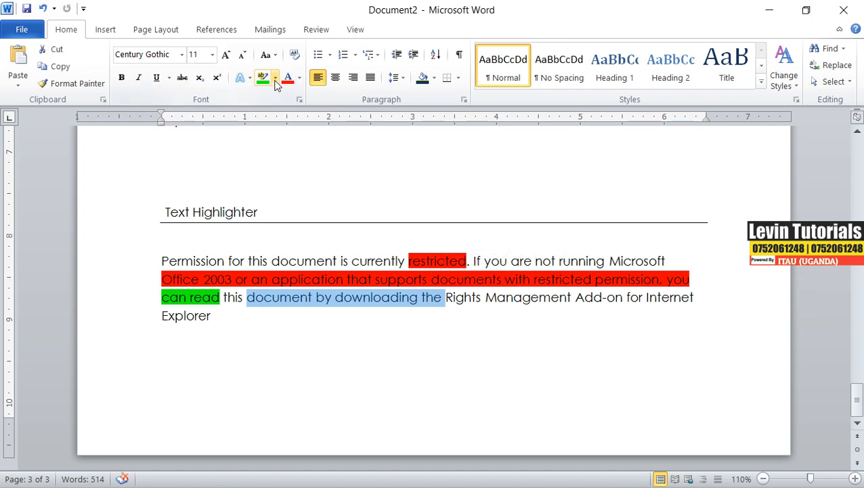
{"action": "left_click", "coordinate": [275, 78]}
{"action": "left_click", "coordinate": [358, 143]}
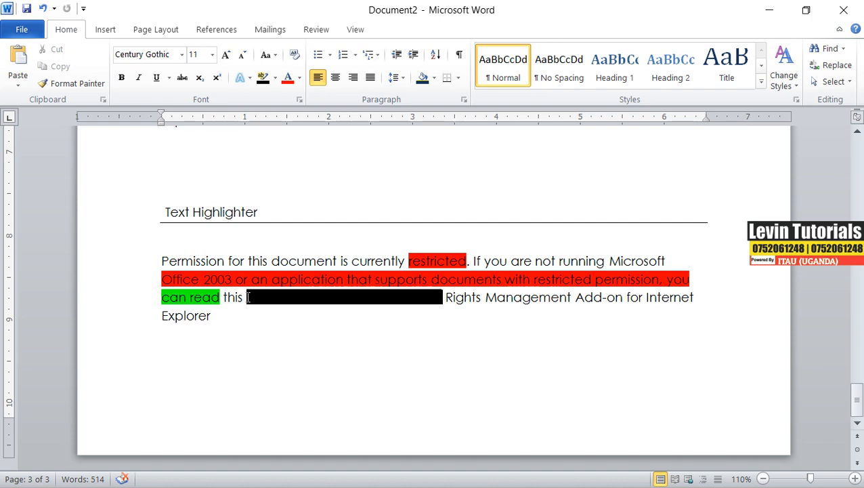
{"action": "left_click_drag", "start_coordinate": [248, 297], "coordinate": [439, 299]}
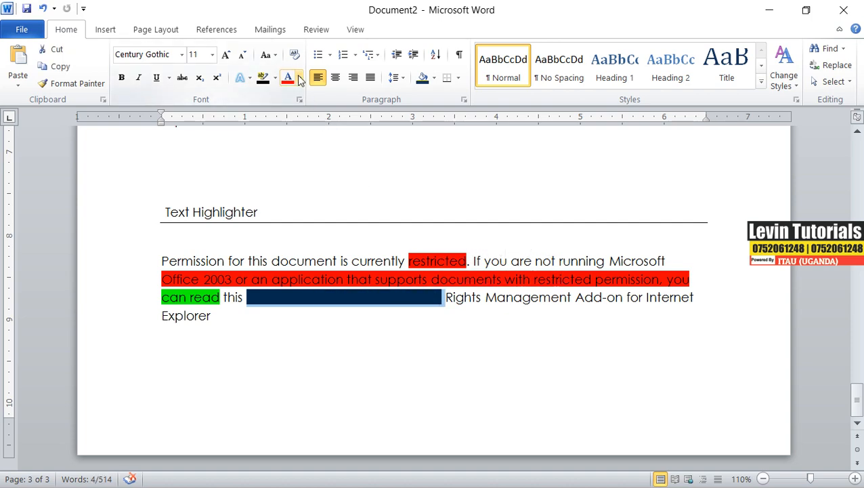
{"action": "left_click", "coordinate": [299, 78]}
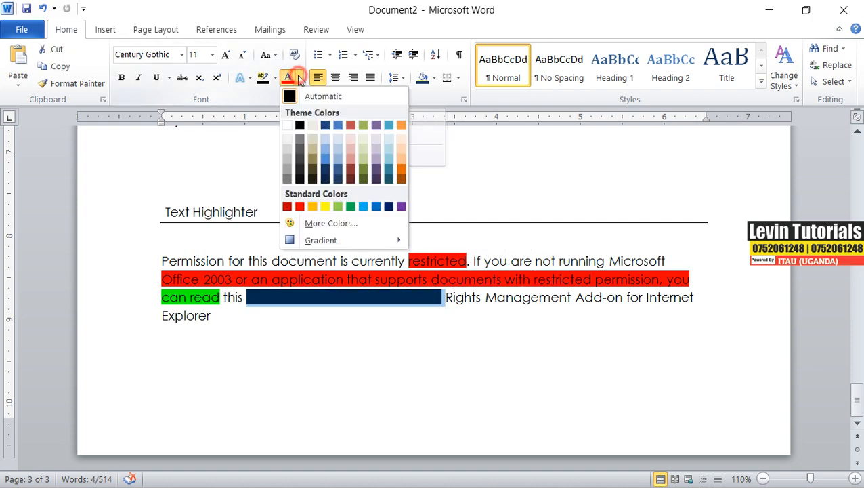
{"action": "left_click", "coordinate": [288, 125]}
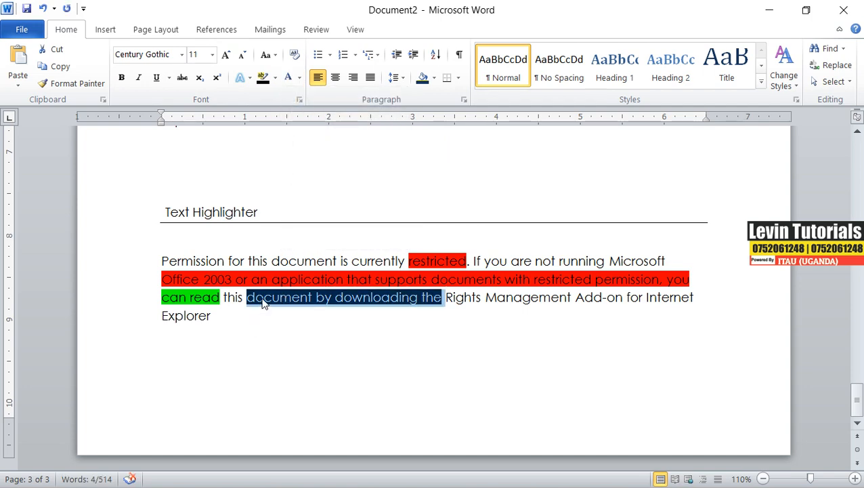
{"action": "left_click", "coordinate": [310, 315]}
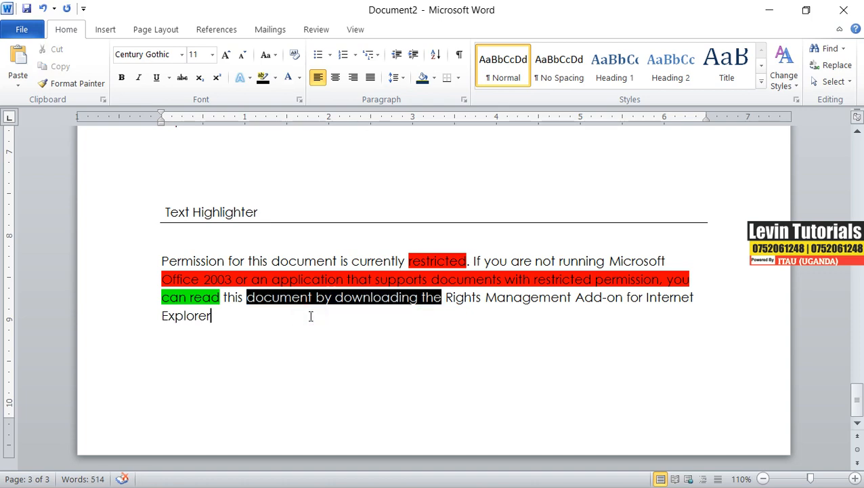